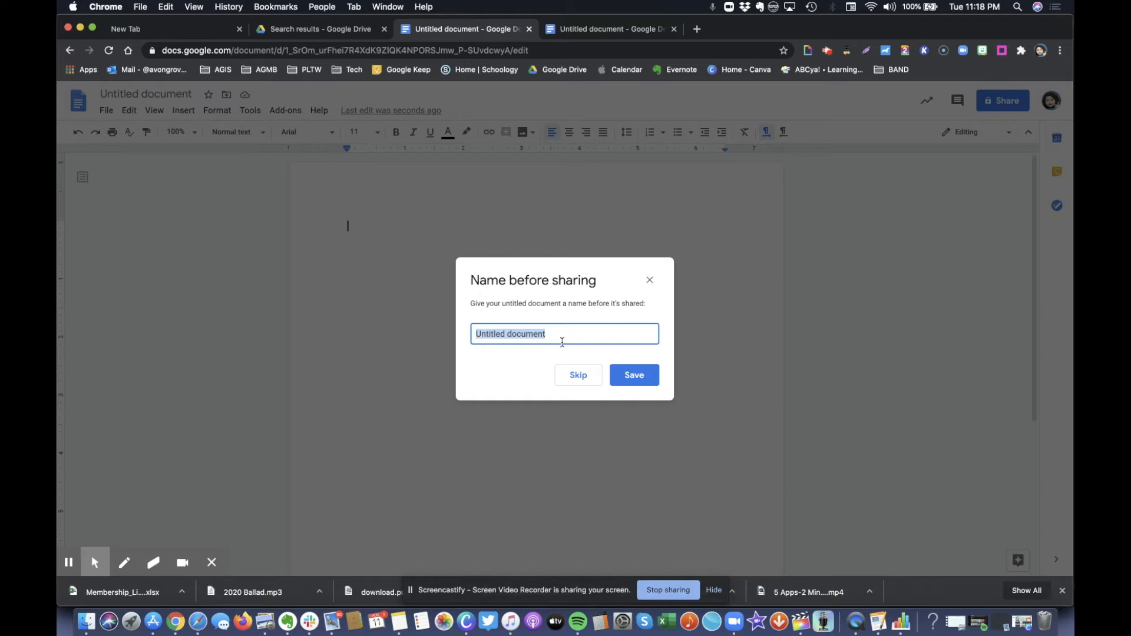
Title the first document with the student's e-mail address, save, then go to the other untitled document
key("BackSpace")
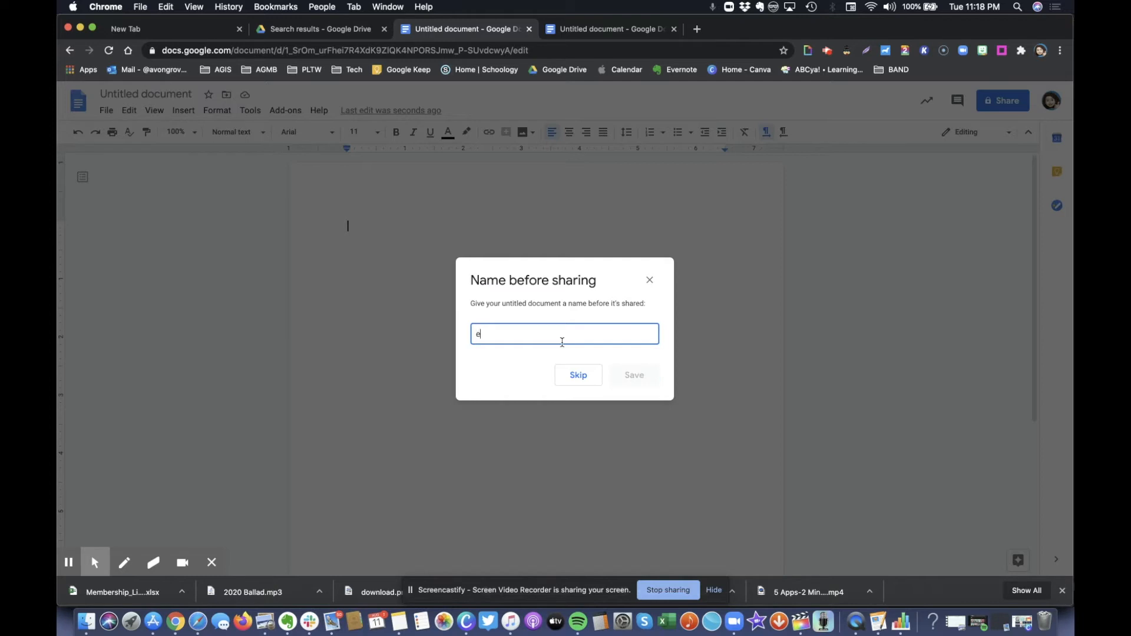
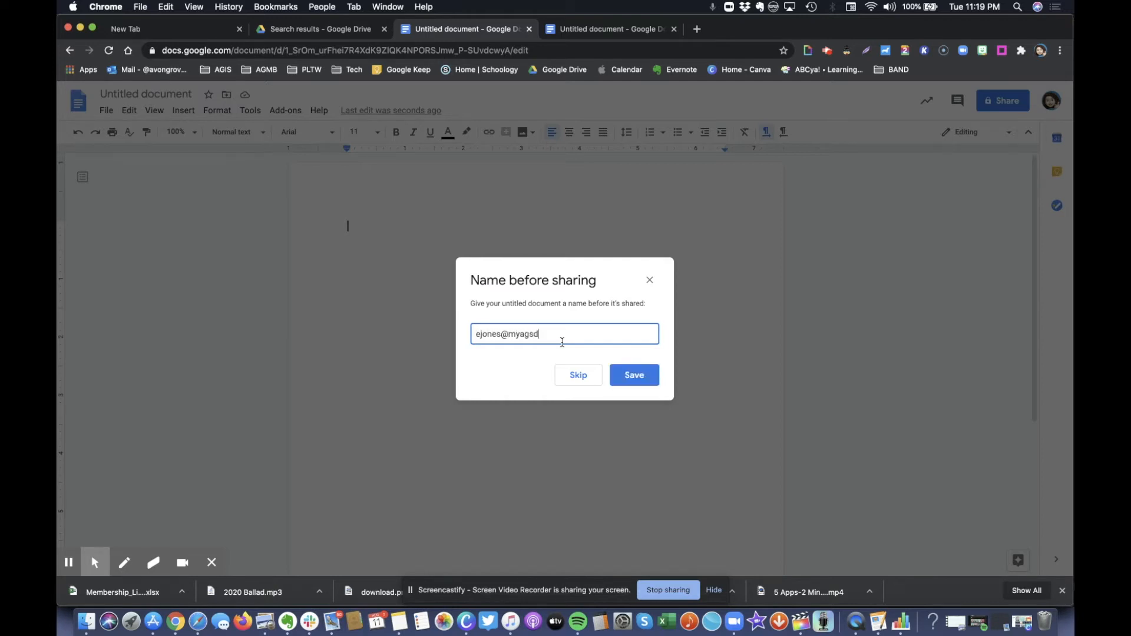
left_click(635, 375)
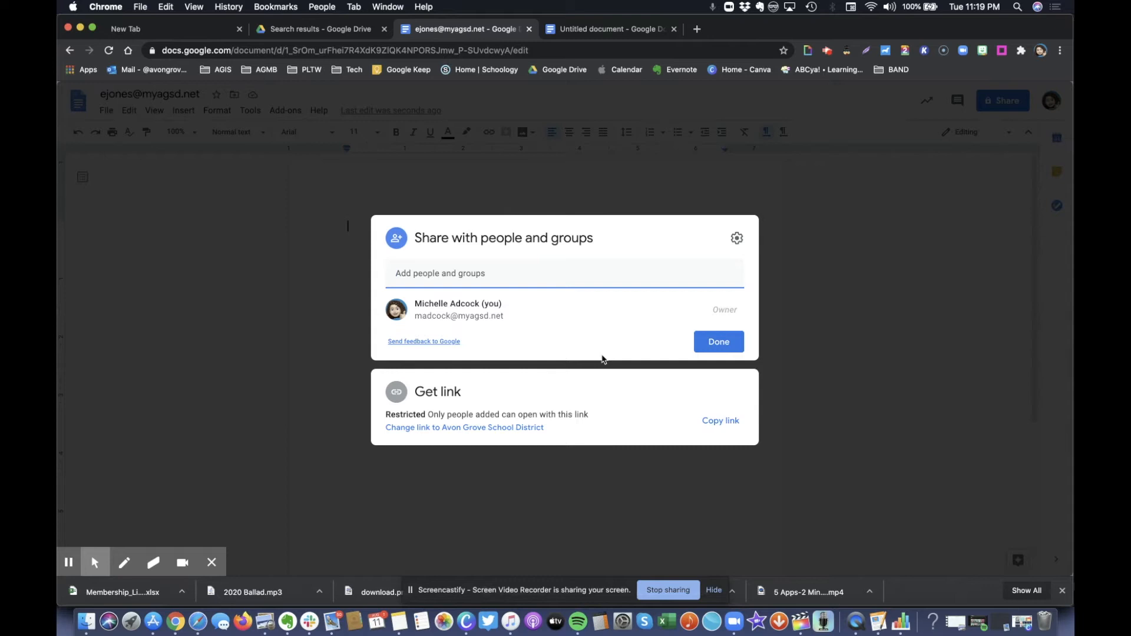
left_click(623, 33)
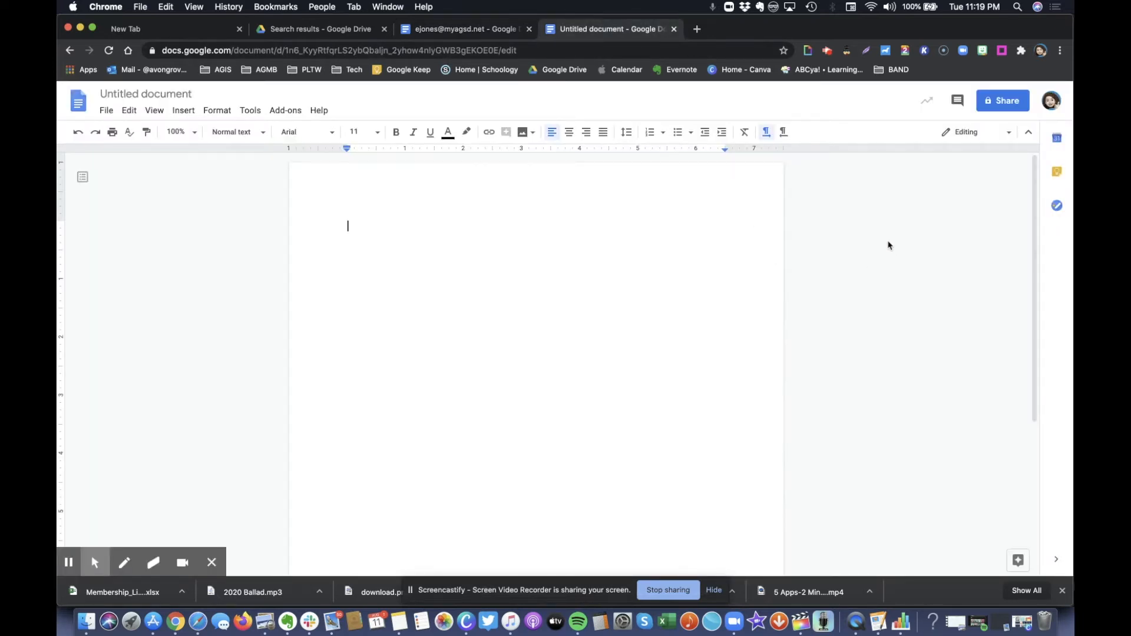
Rename the untitled document to 'Cats I love'
left_click(180, 97)
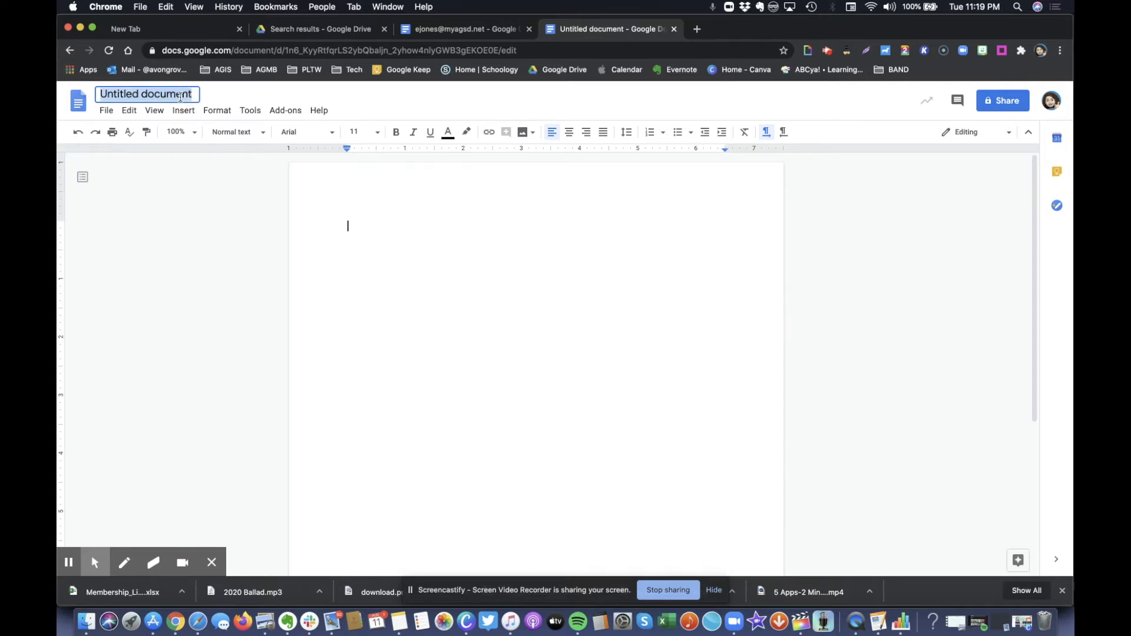
type("Cats I love")
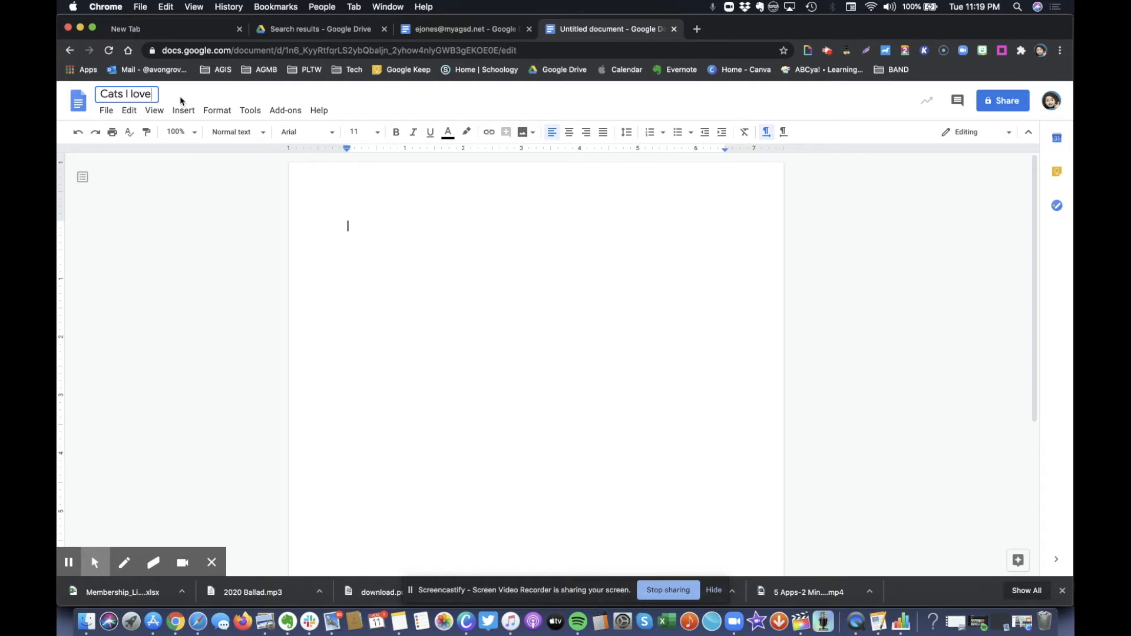
key("Return")
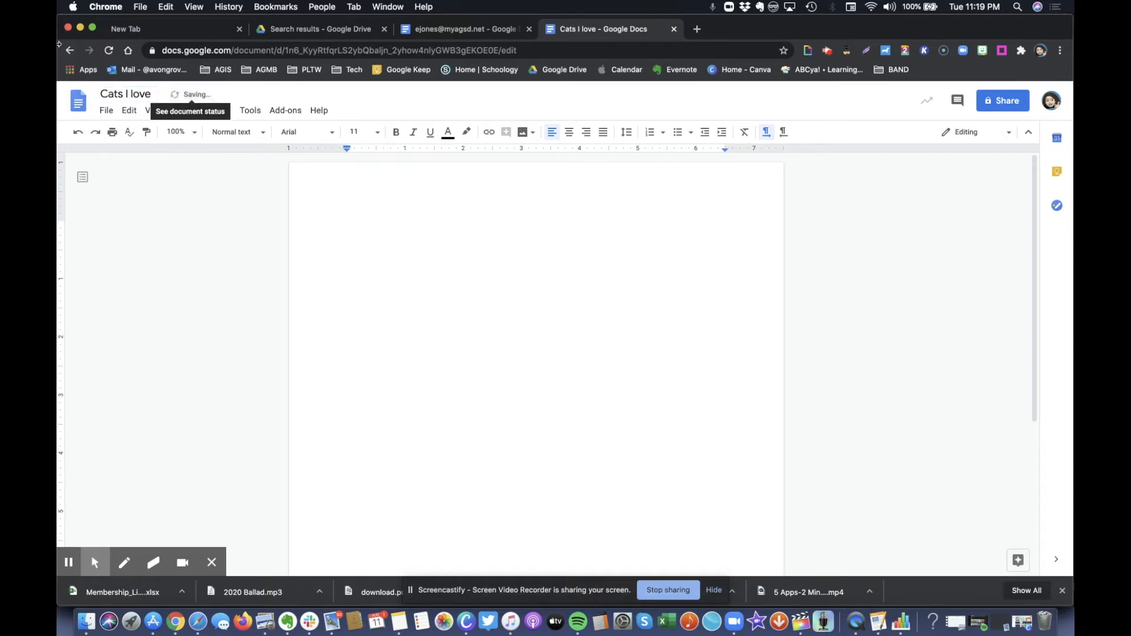
Start sharing with a student's address, close the Share dialog unsent, and erase stray typed text
left_click(1001, 101)
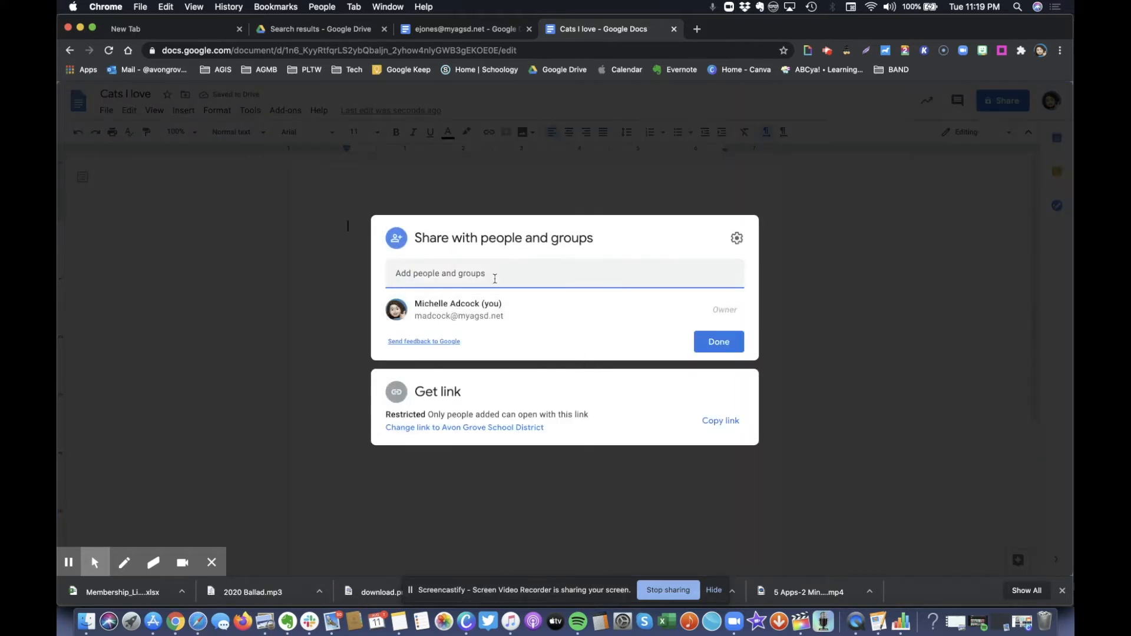
left_click(493, 276)
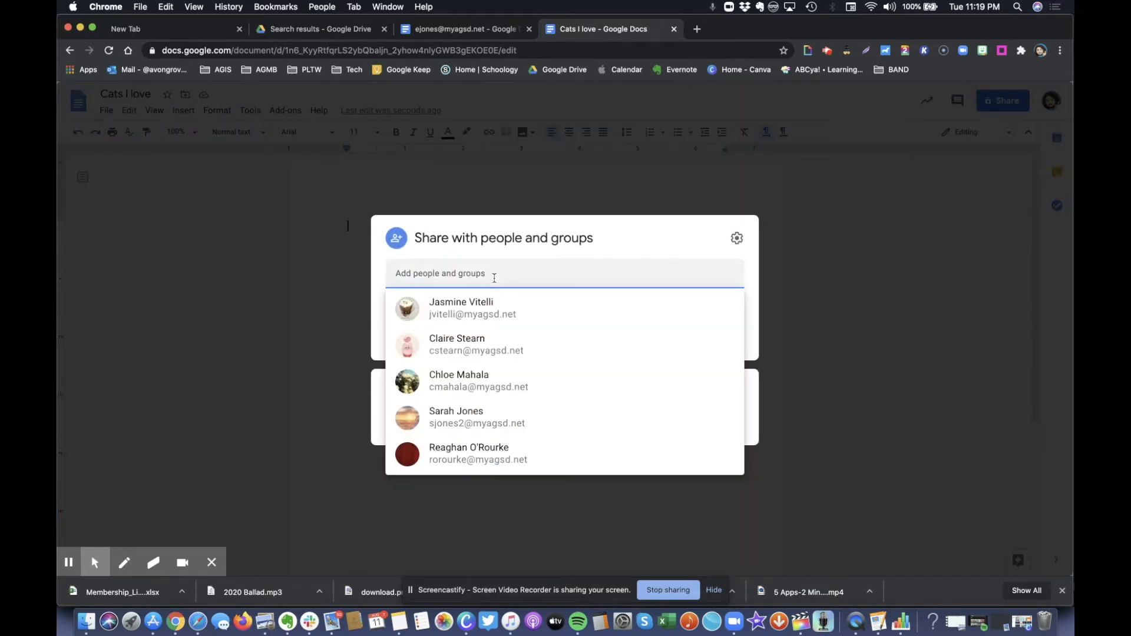
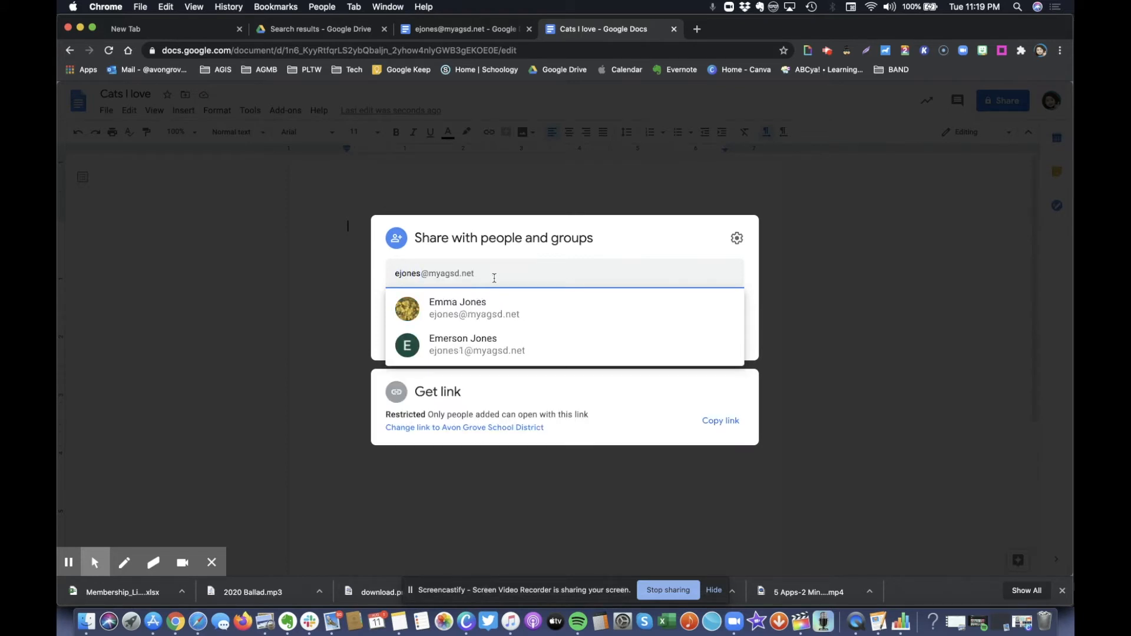
left_click(815, 296)
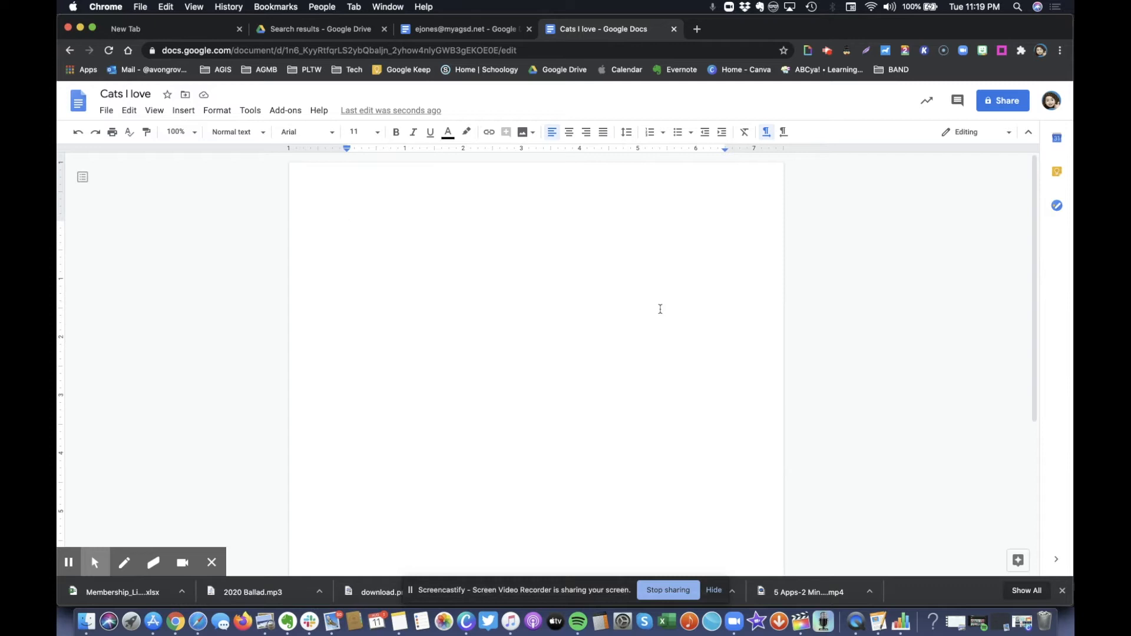
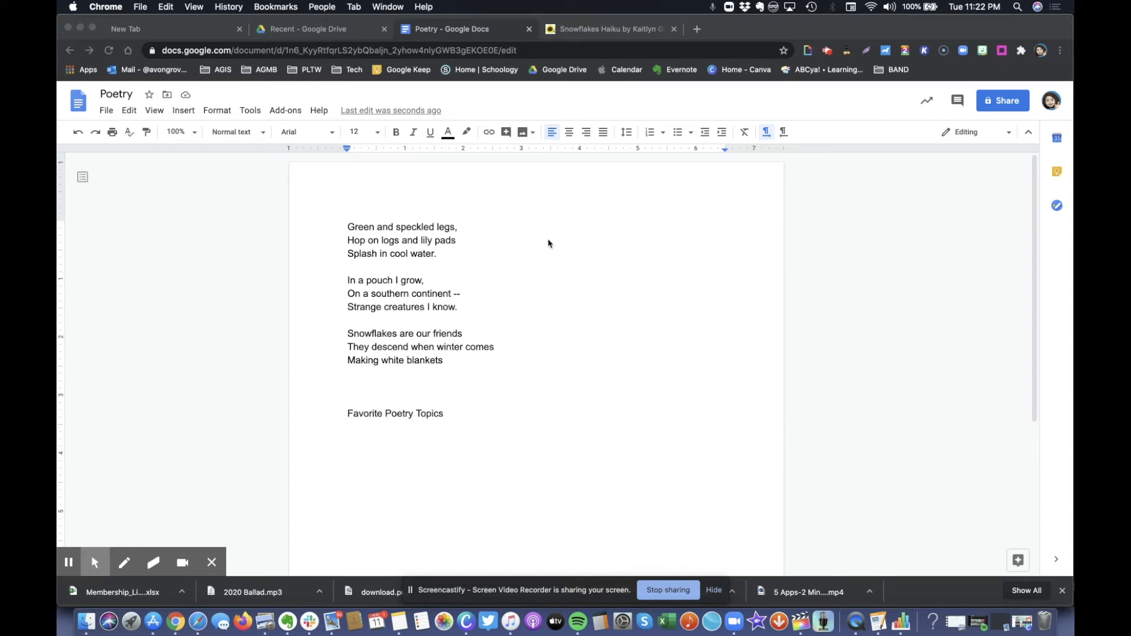
Select the three lines of the frog haiku and change their font to Bangers
left_click(348, 228)
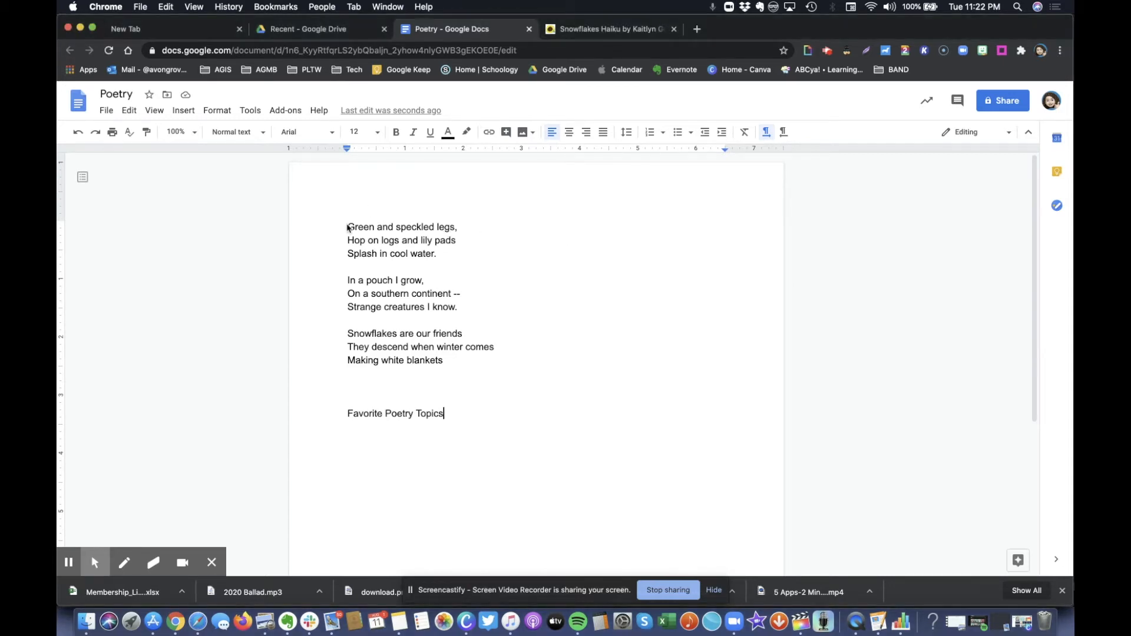
left_click_drag(348, 228, 447, 255)
left_click(332, 133)
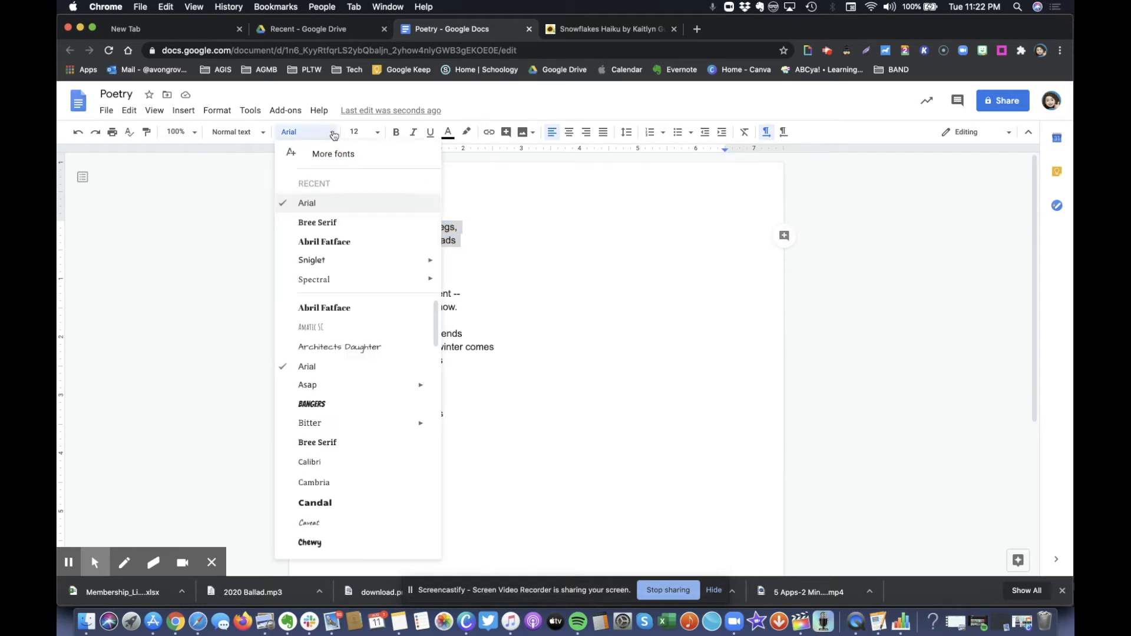
left_click(333, 133)
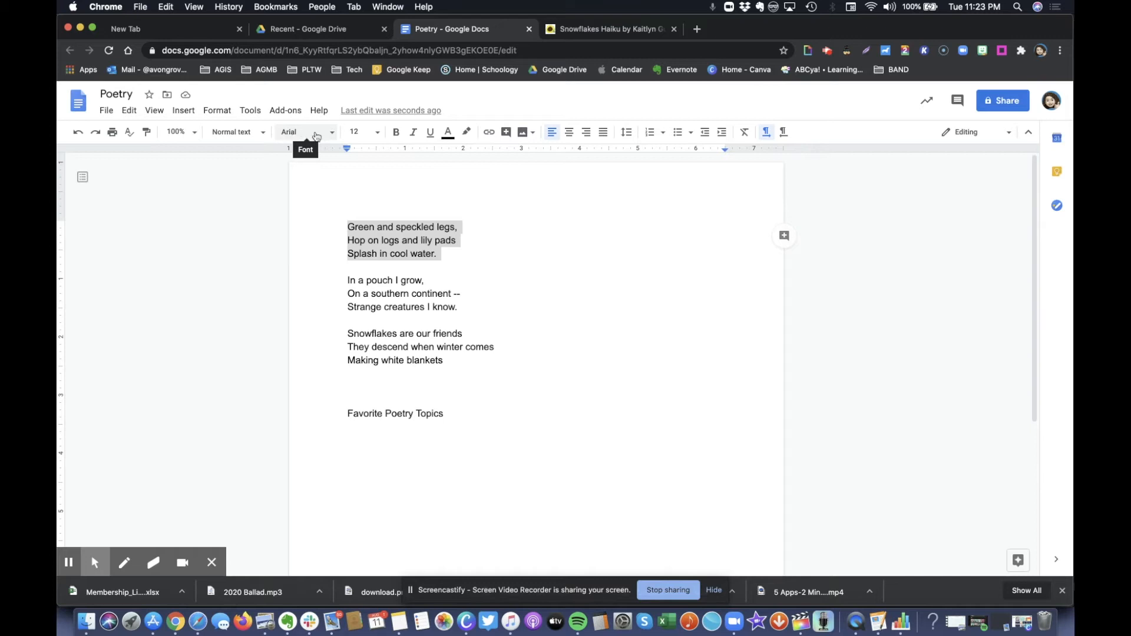
left_click(331, 135)
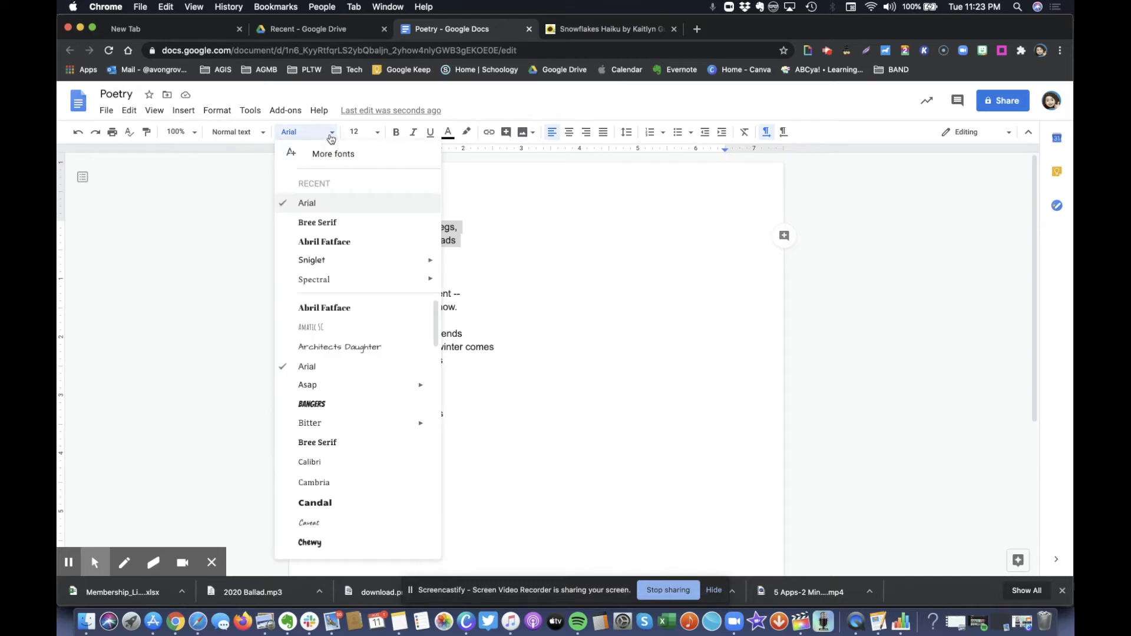
left_click(330, 404)
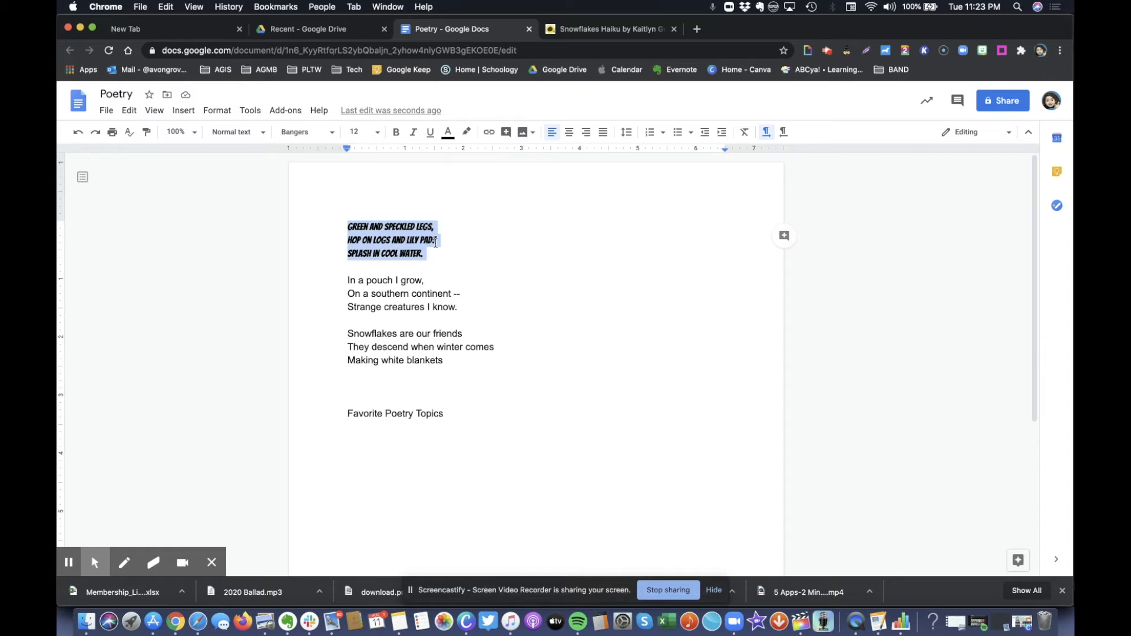
left_click(357, 132)
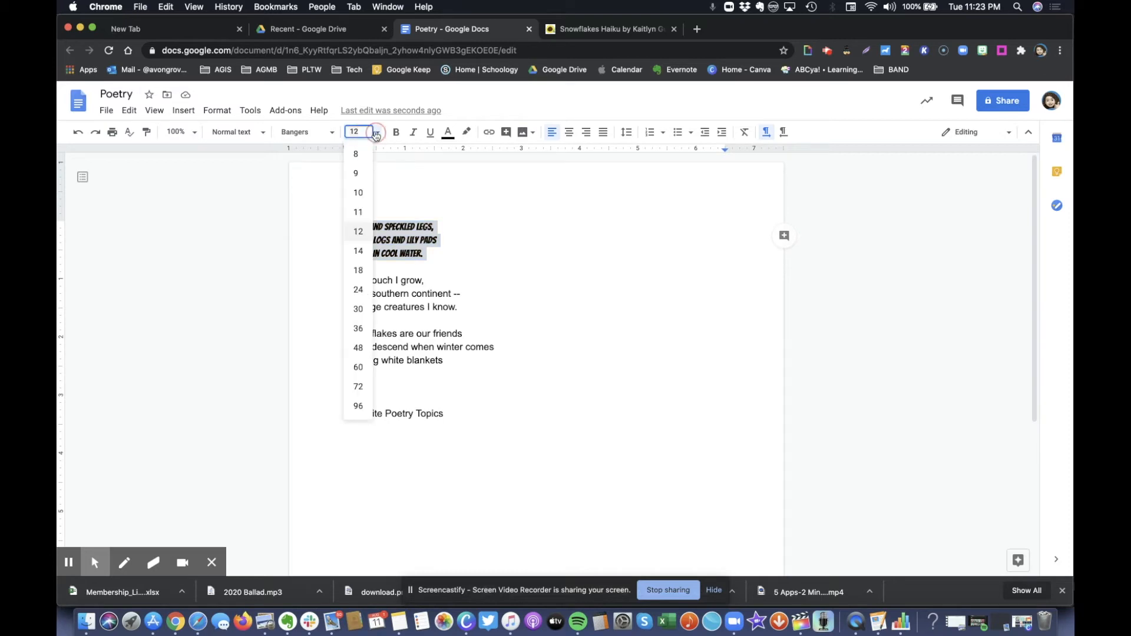
Make the frog haiku size 18, purple text, with a yellow highlight
left_click(358, 272)
left_click(449, 132)
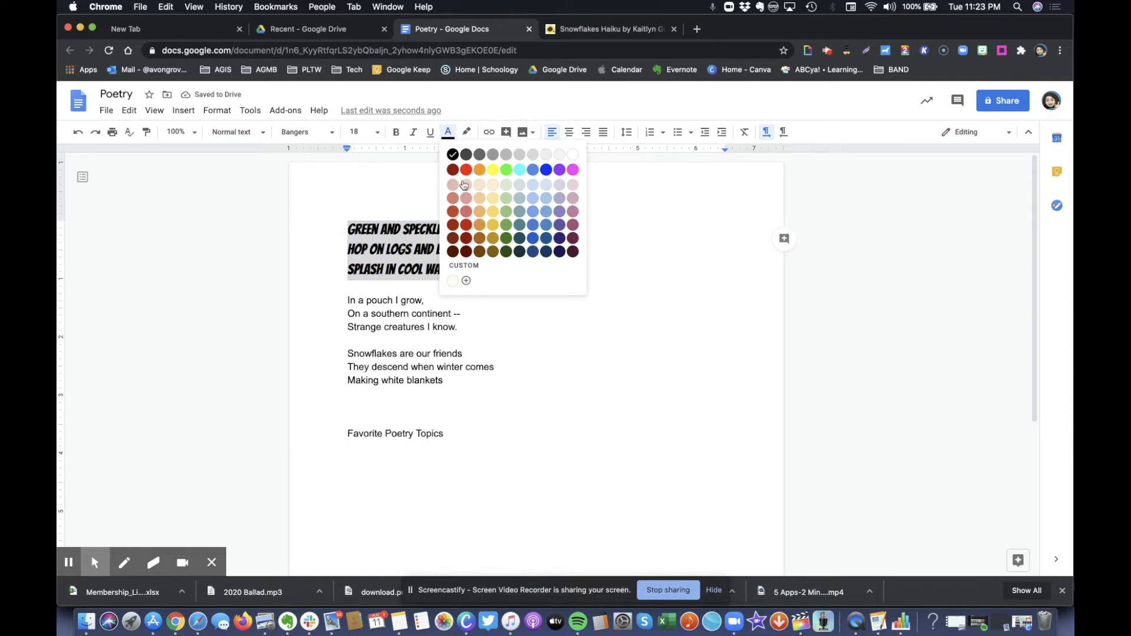
left_click(560, 170)
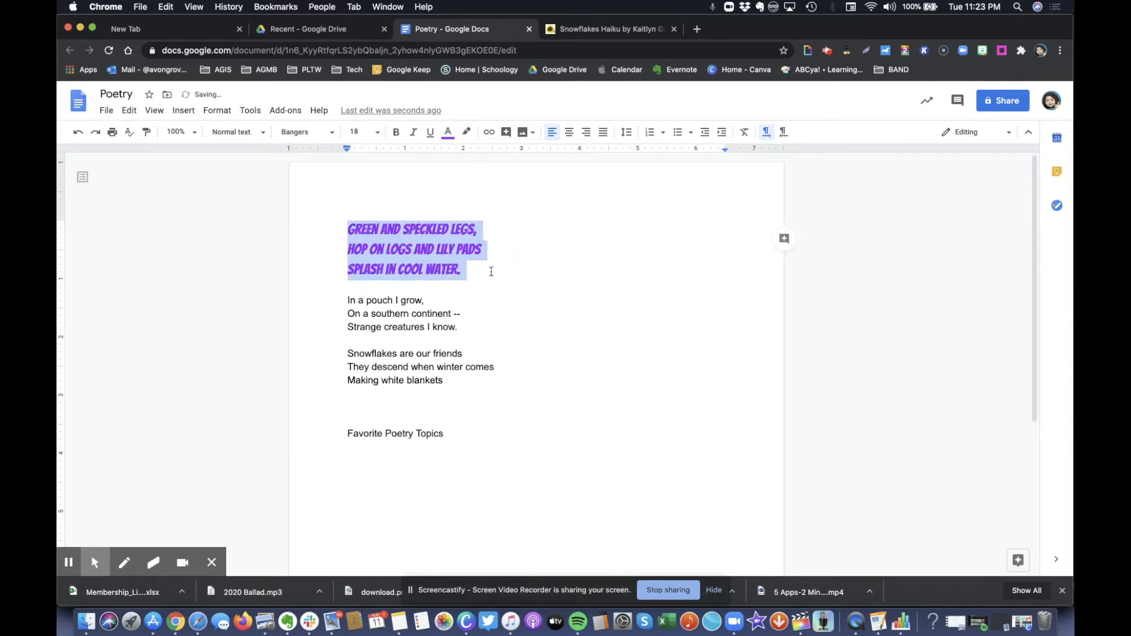
left_click(467, 133)
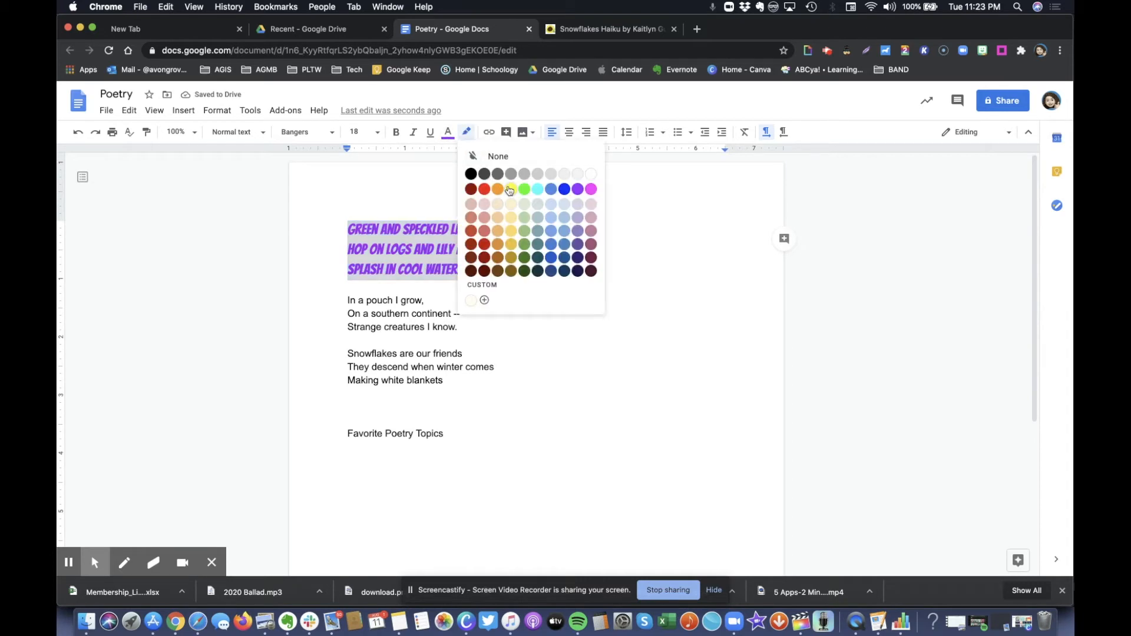
left_click(510, 188)
left_click(521, 266)
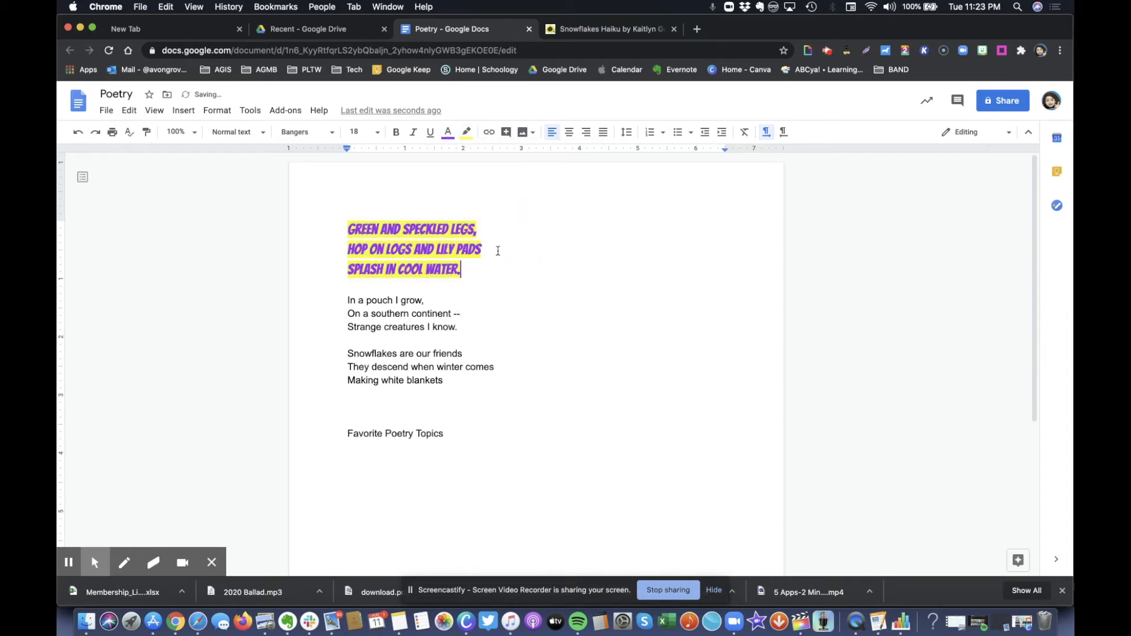
Try a magenta highlight on the frog haiku, then undo back to yellow
left_click_drag(469, 269, 348, 222)
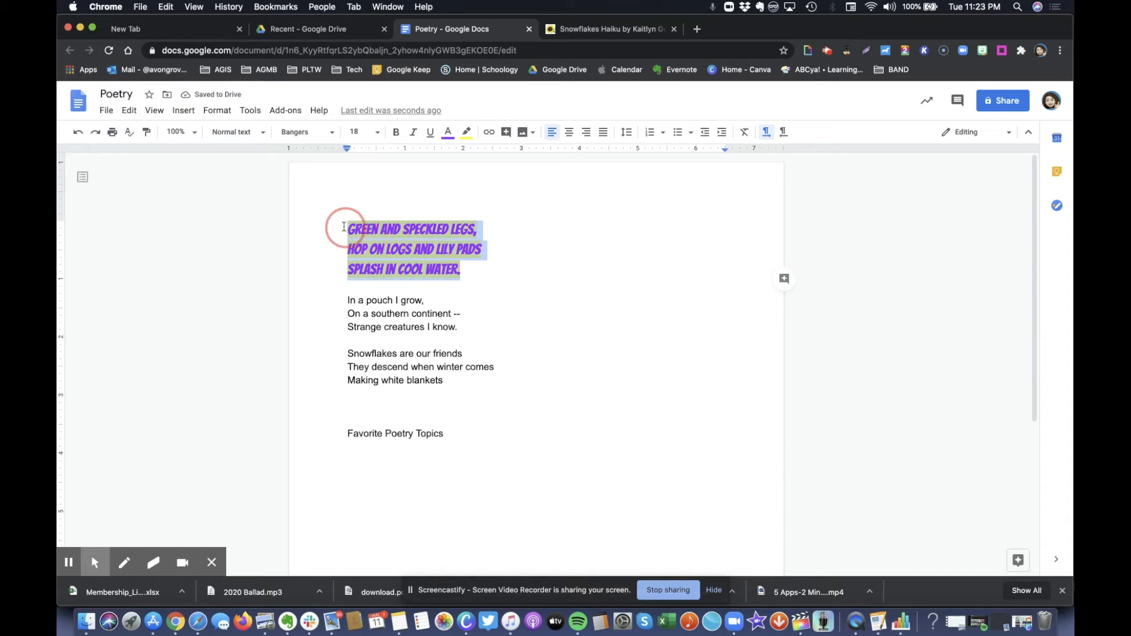
left_click(467, 133)
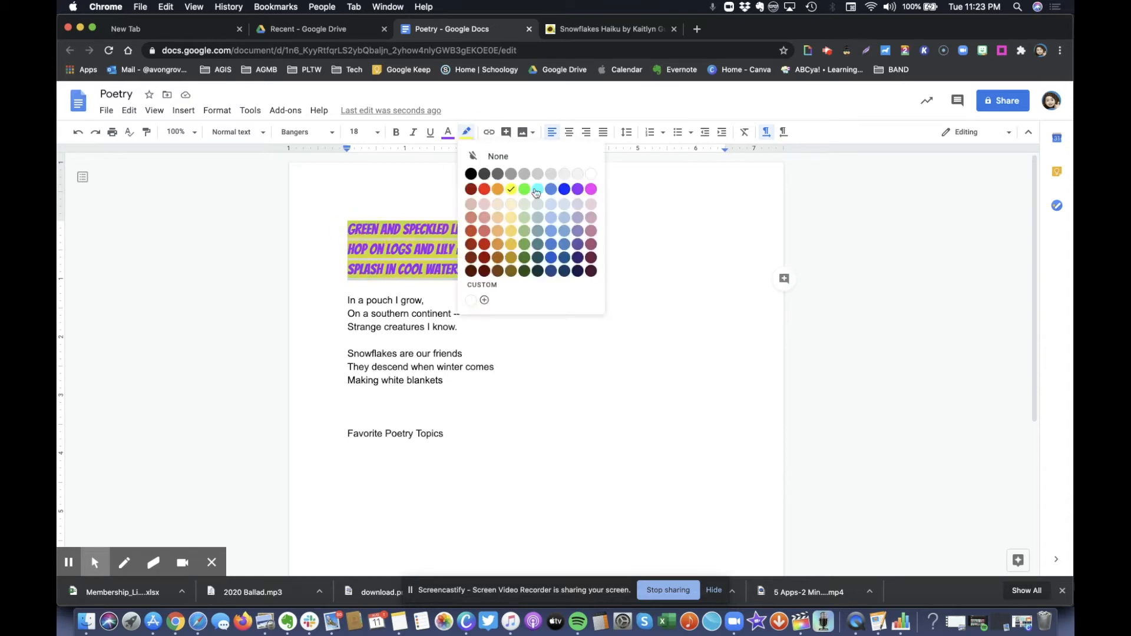
left_click(591, 189)
left_click(511, 280)
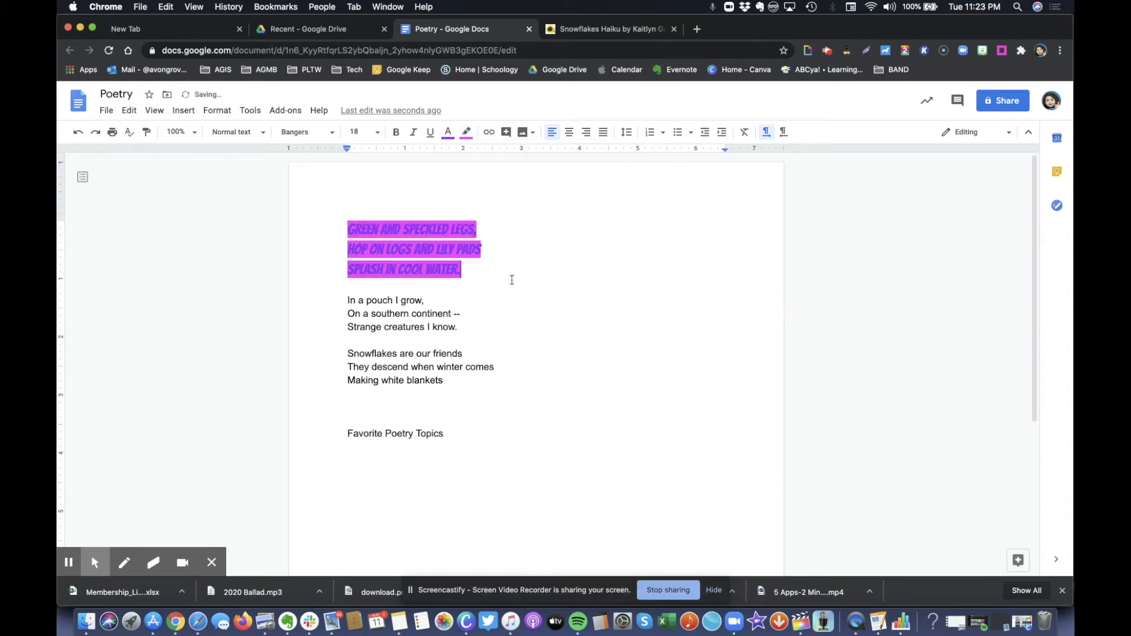
key("super+z")
left_click(481, 271)
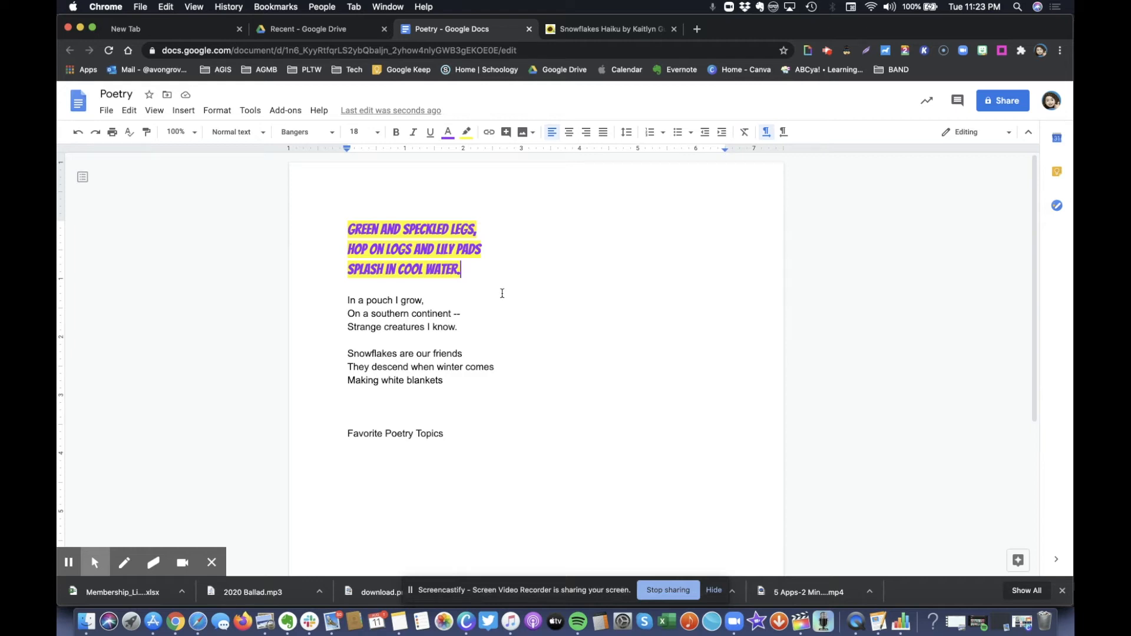
left_click_drag(346, 298, 457, 332)
left_click(465, 325)
left_click(346, 291)
left_click(469, 328)
left_click(400, 314)
left_click(457, 332)
mouse_move(343, 297)
left_mouse_down()
mouse_move(479, 334)
mouse_move(351, 301)
left_mouse_up()
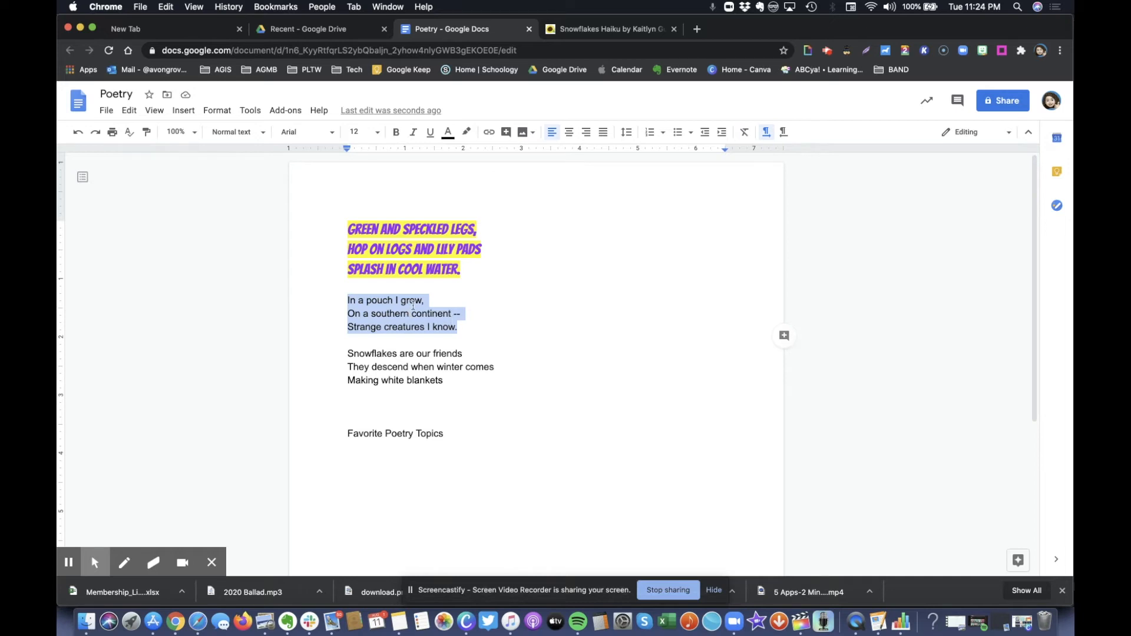
Drag two pouch haiku lines above Favorite Poetry Topics, then undo the move
left_click(389, 303)
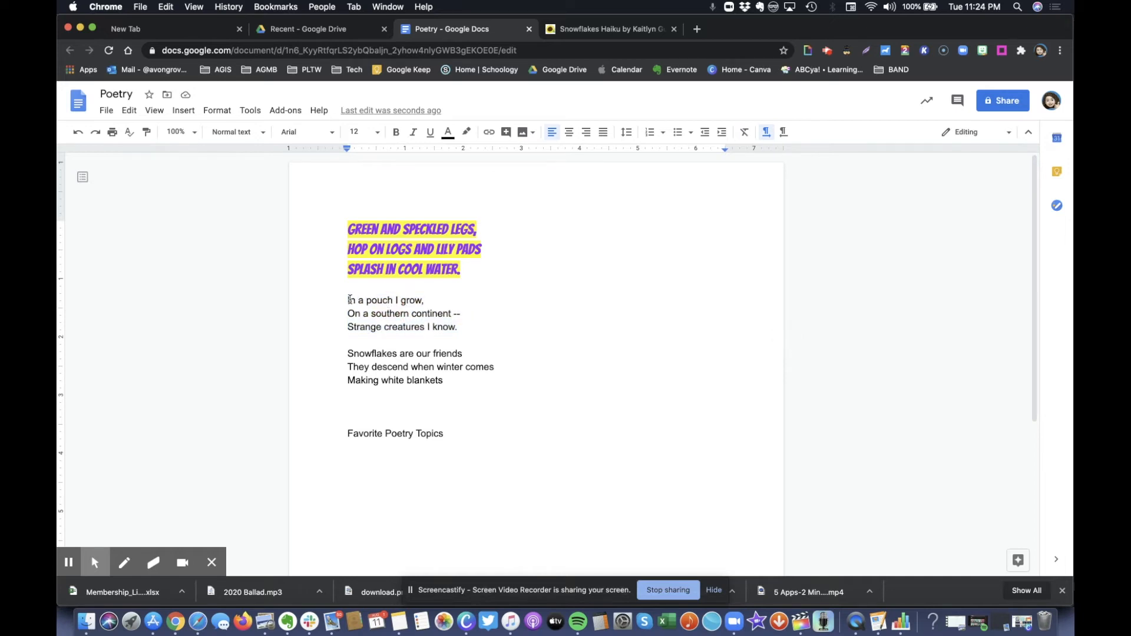
left_click_drag(346, 300, 473, 316)
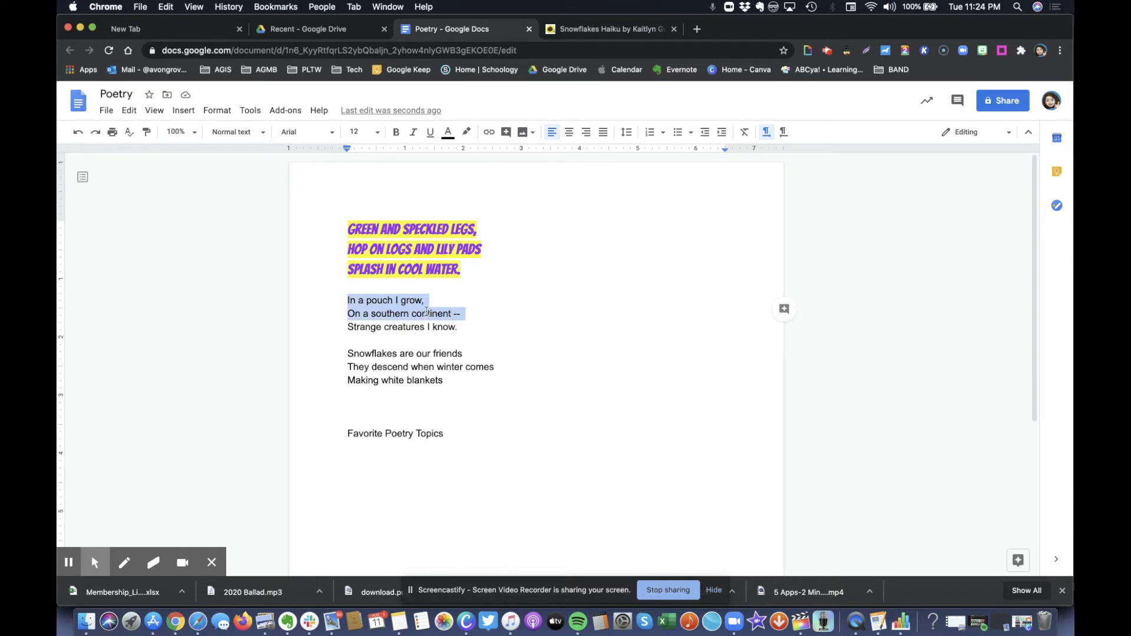
left_click_drag(426, 311, 612, 416)
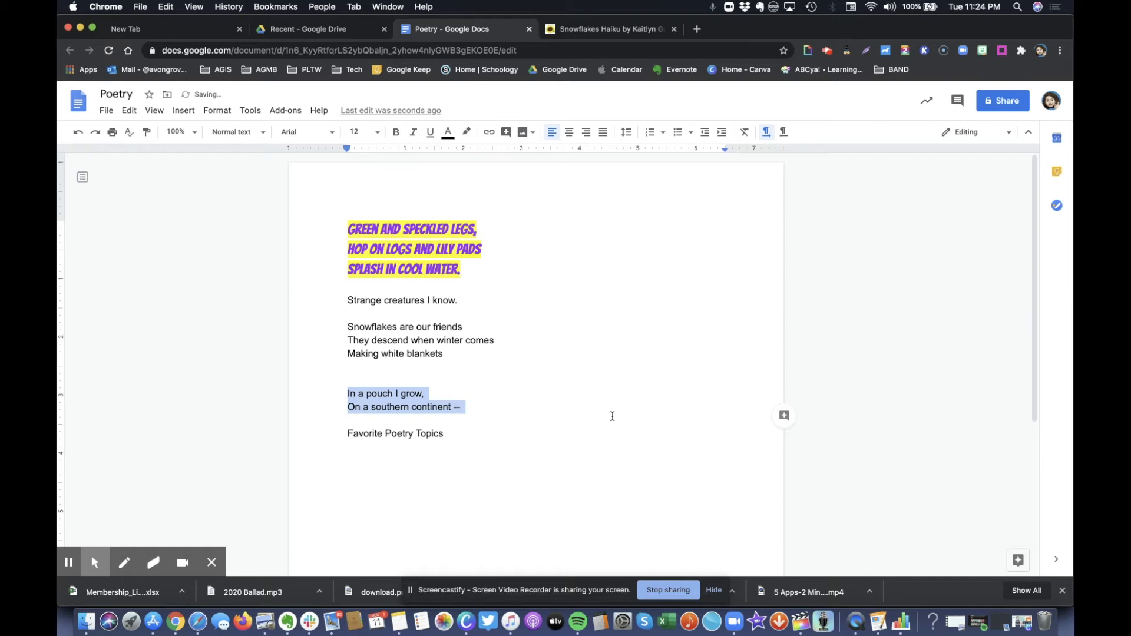
key("super+z")
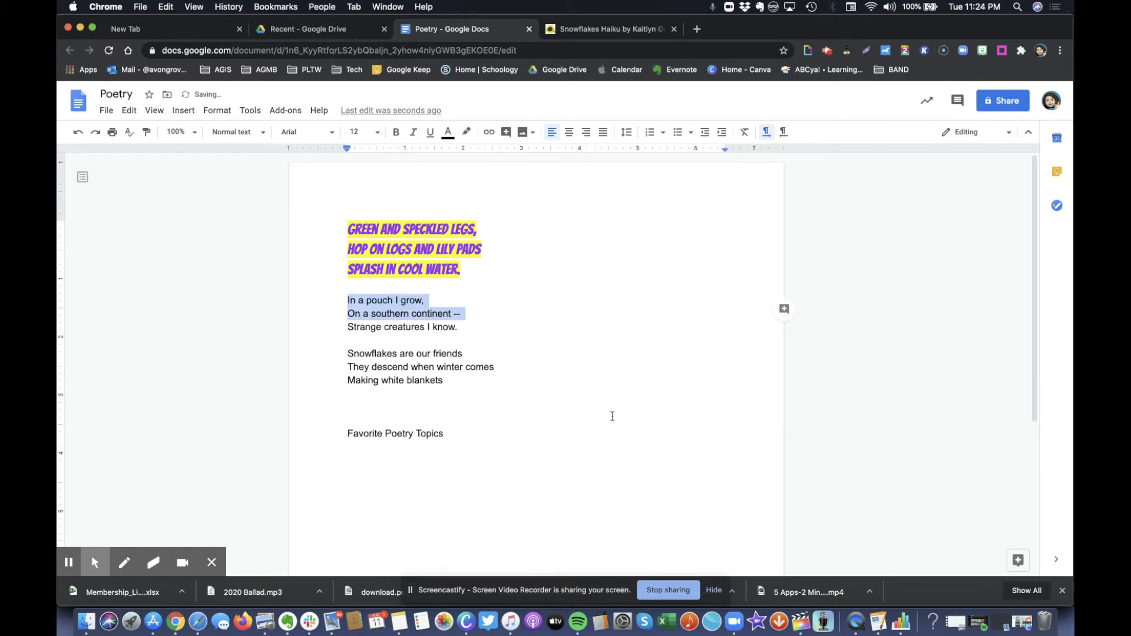
left_click(477, 331)
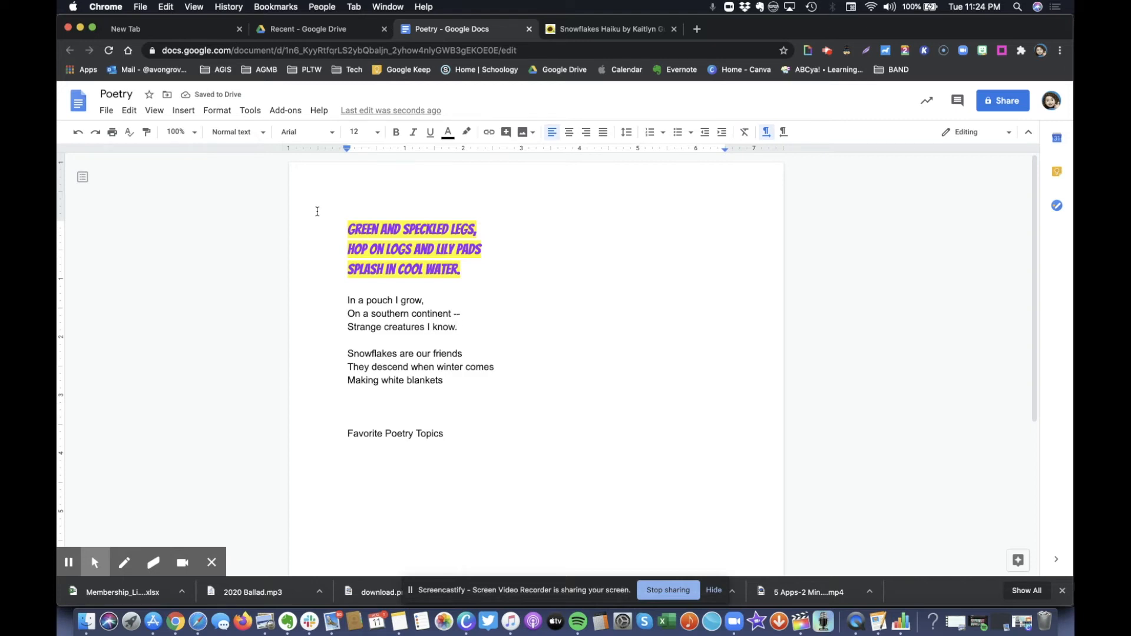
left_click(130, 111)
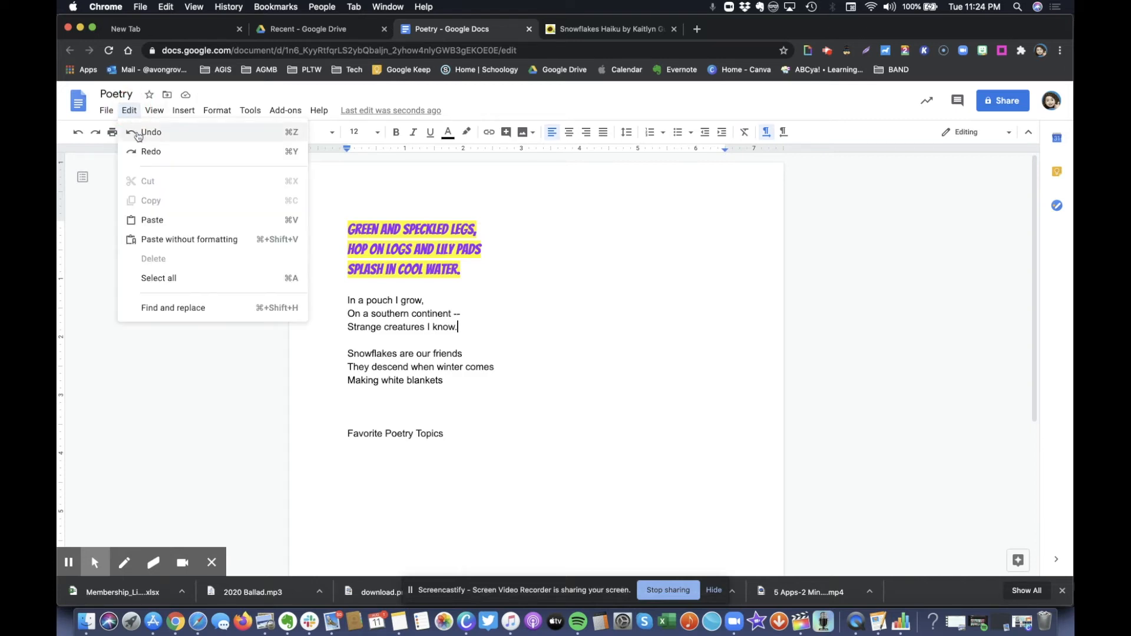
left_click(129, 110)
Copy the 'In a pouch I grow' haiku above Favorite Poetry Topics, then undo the duplicate paste
left_click_drag(344, 295, 488, 321)
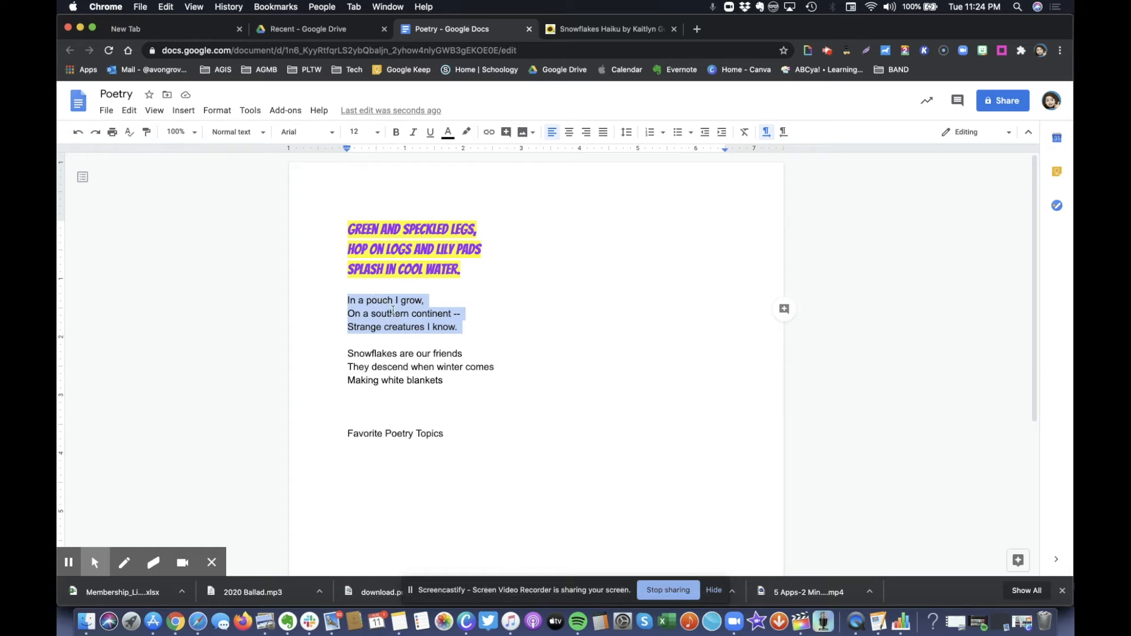
left_click(470, 328)
left_click_drag(458, 328, 354, 301)
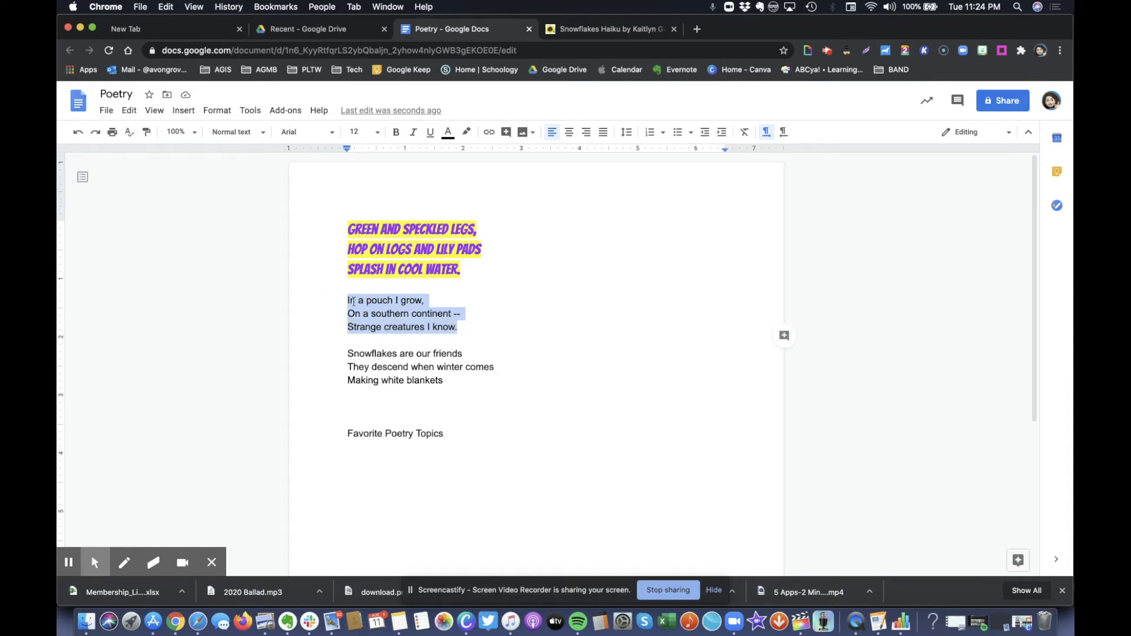
right_click(387, 311)
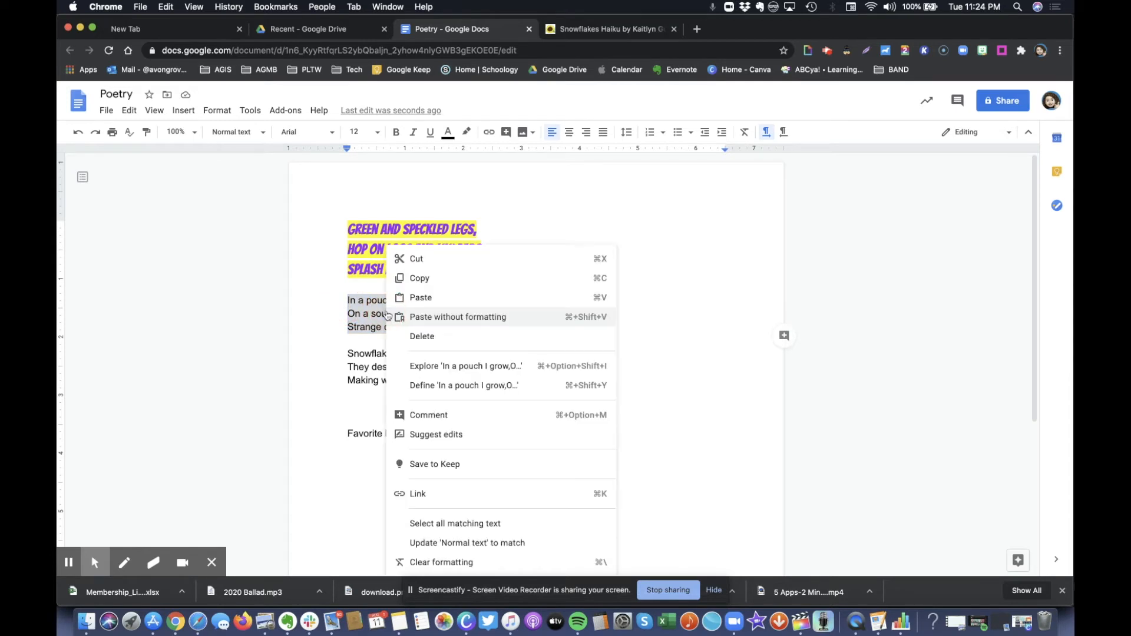
left_click(415, 279)
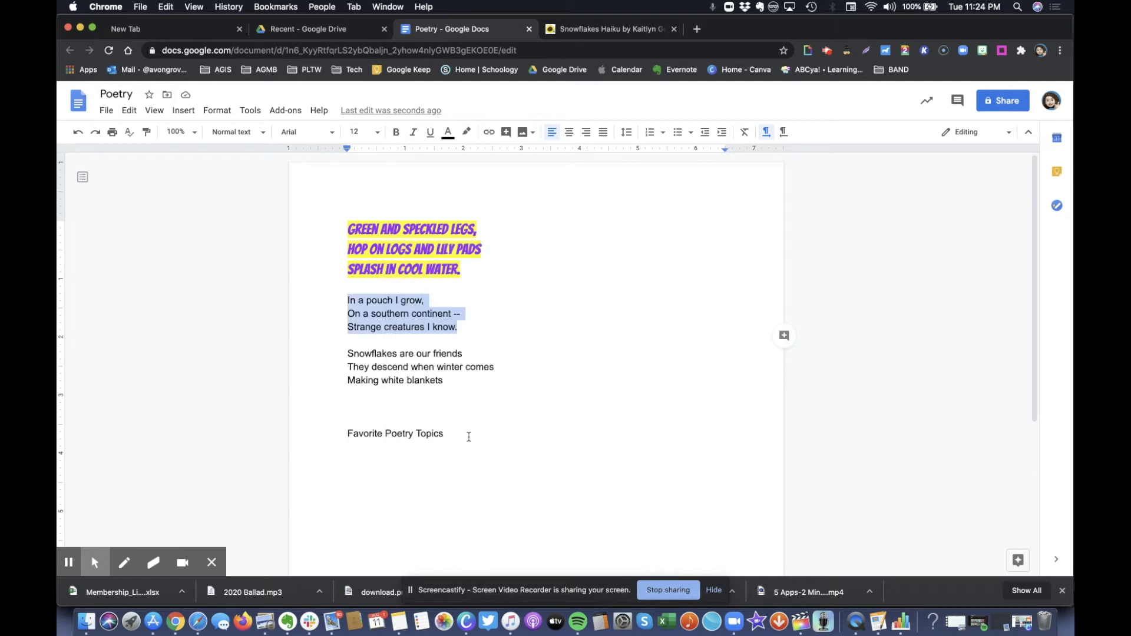
left_click(470, 438)
left_click(443, 407)
left_click(443, 406)
key("super+v")
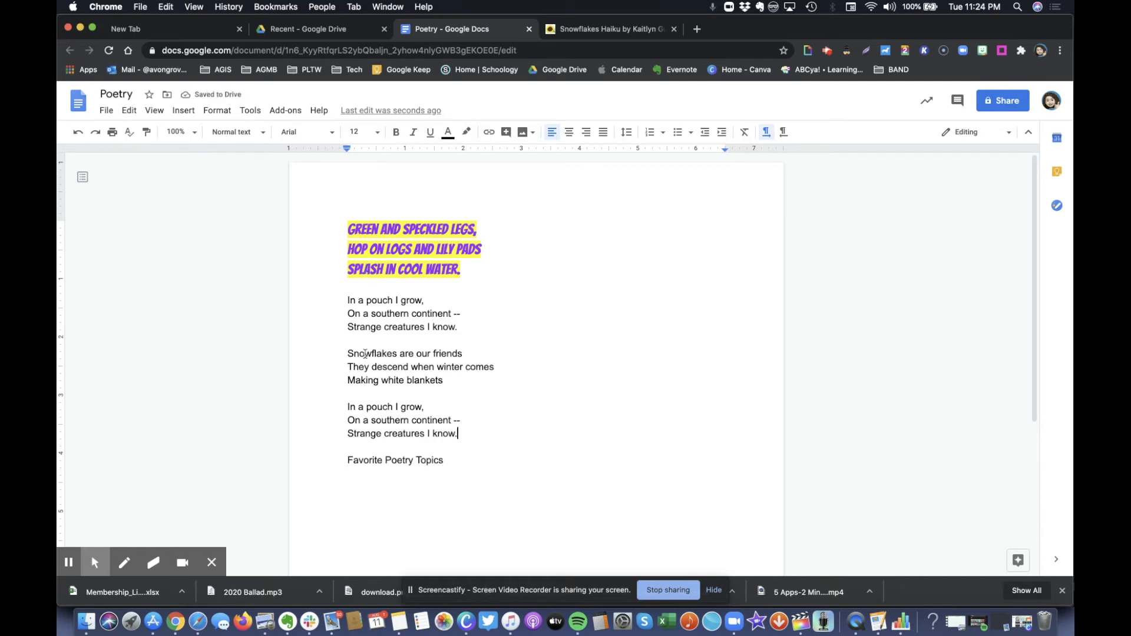
key("super+z")
Cut the 'In a pouch I grow' haiku and paste it below 'Making white blankets'
left_click_drag(347, 299, 470, 321)
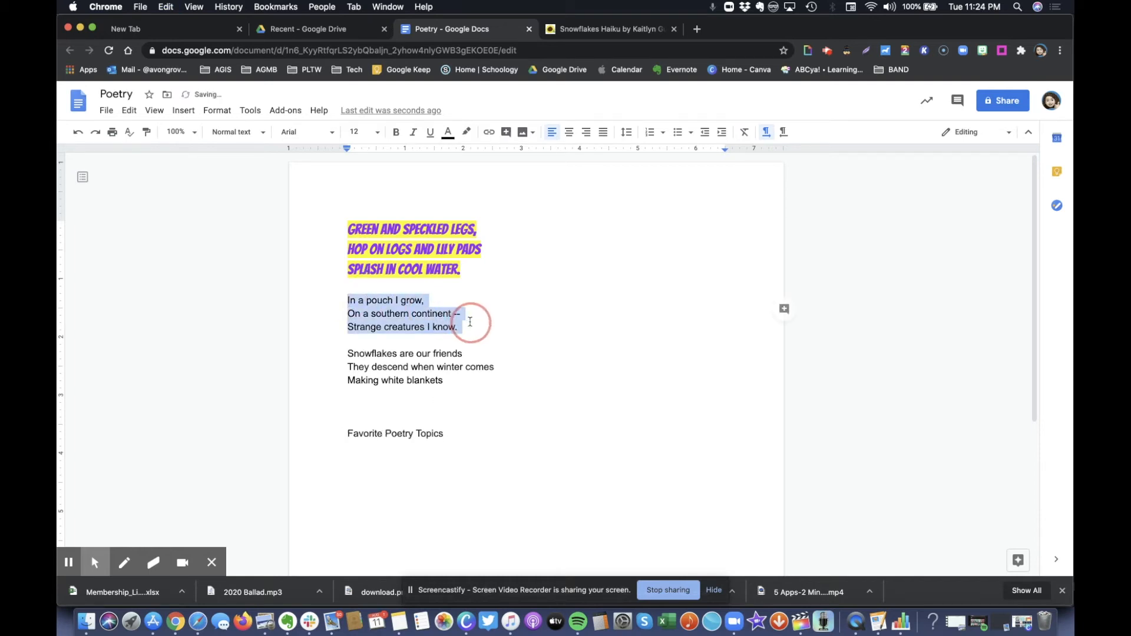
right_click(405, 307)
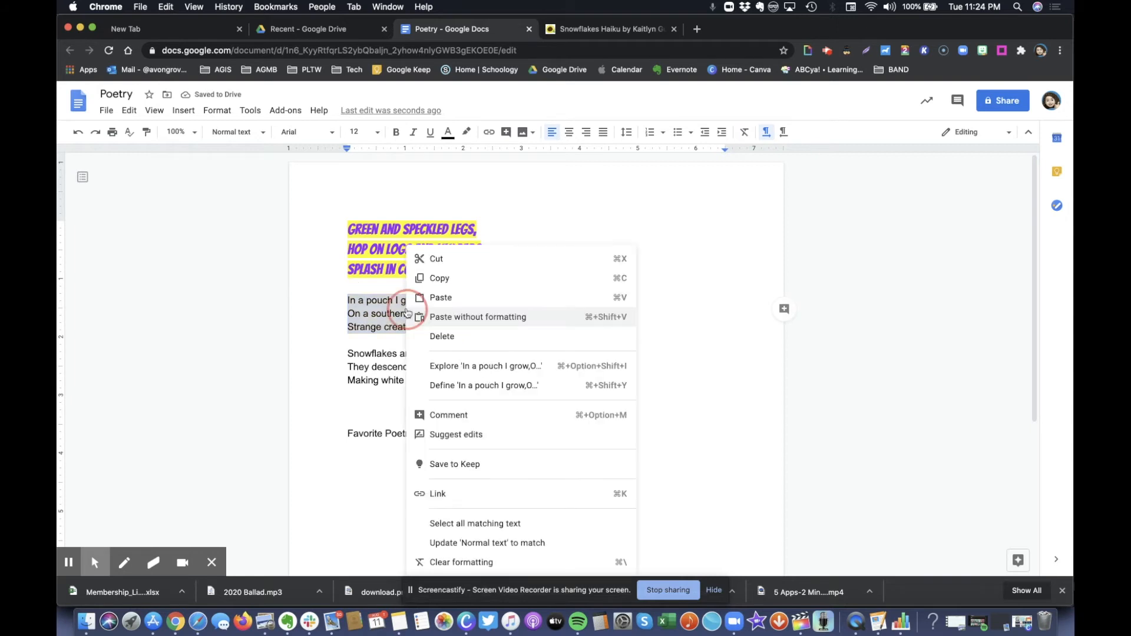
left_click(449, 261)
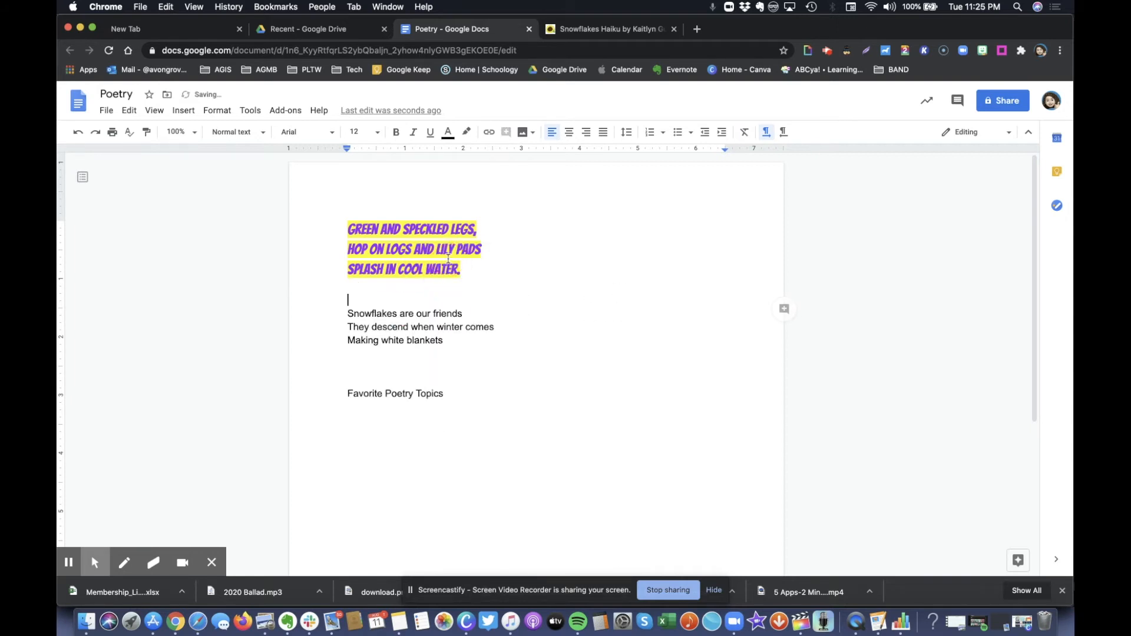
left_click(403, 354)
key("Return")
key("super+v")
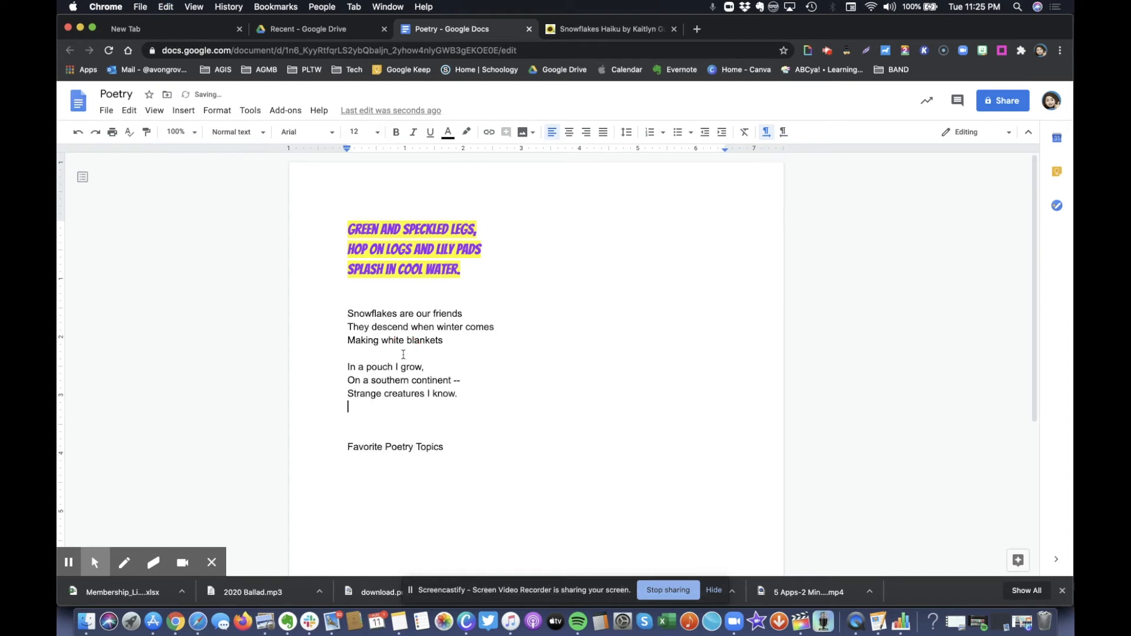
Check the snowflake haiku and put the cursor after Favorite Poetry Topics
left_click_drag(347, 313, 461, 347)
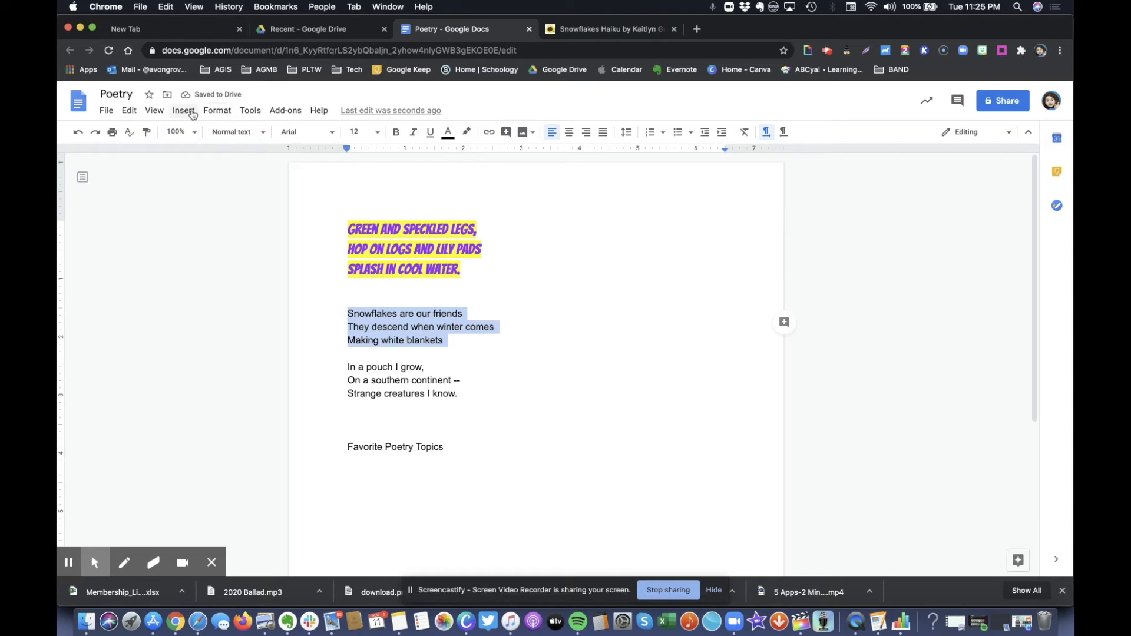
left_click(130, 109)
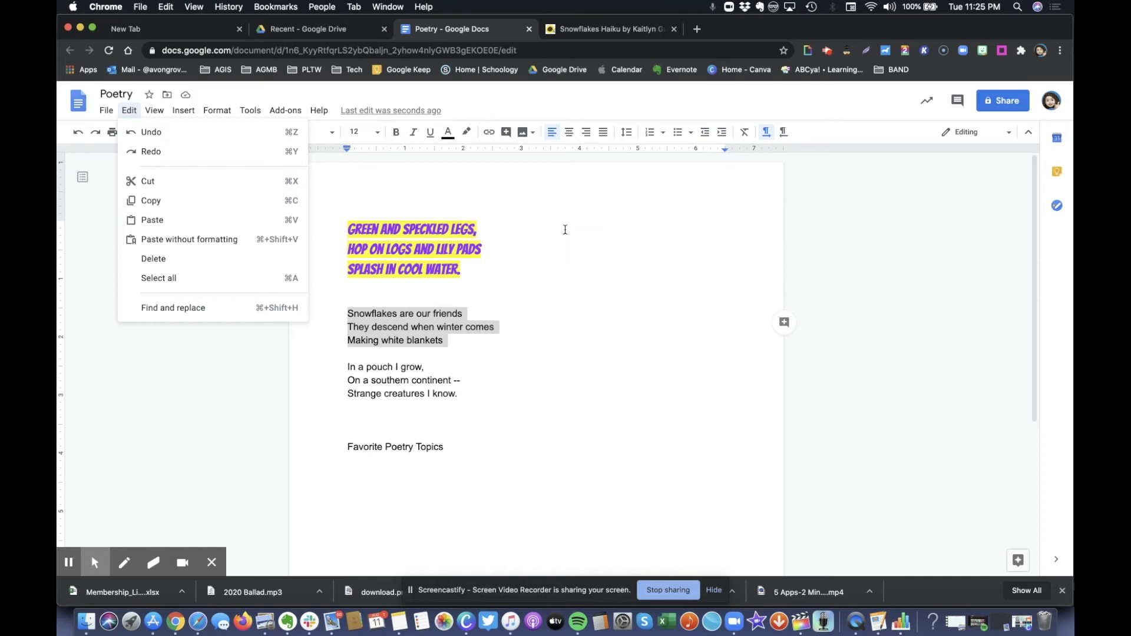
left_click(565, 229)
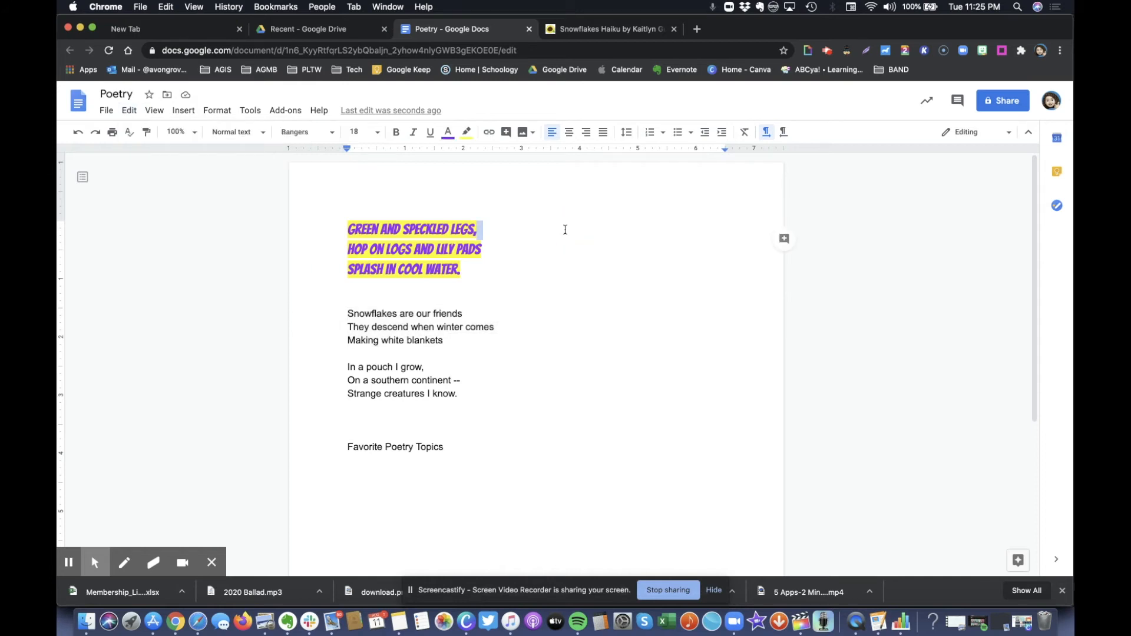
left_click(828, 50)
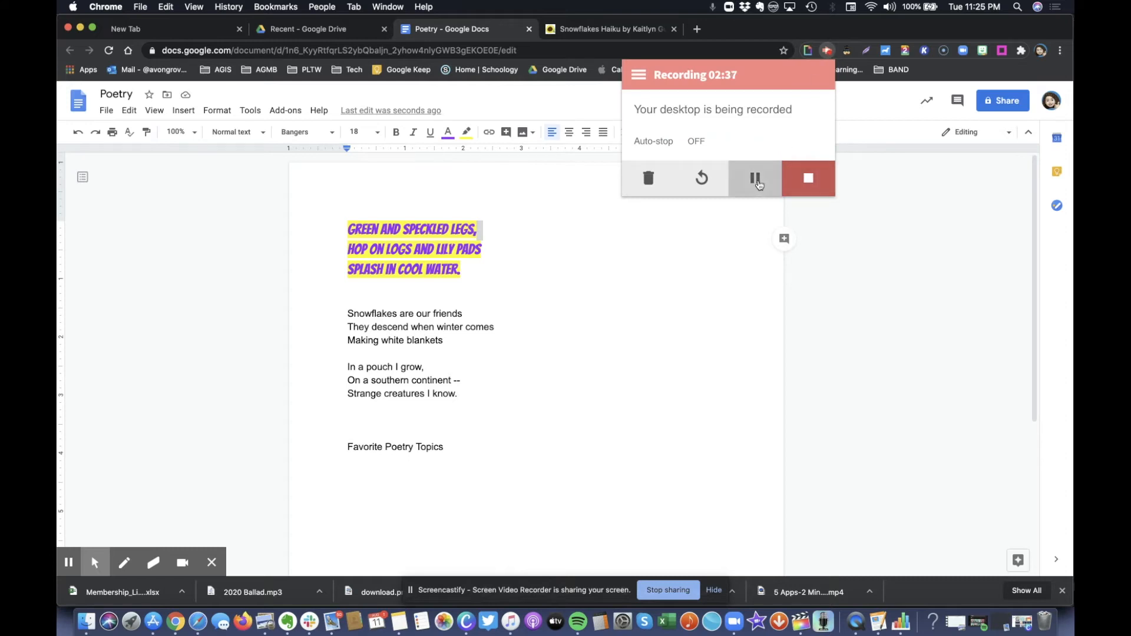
left_click(452, 452)
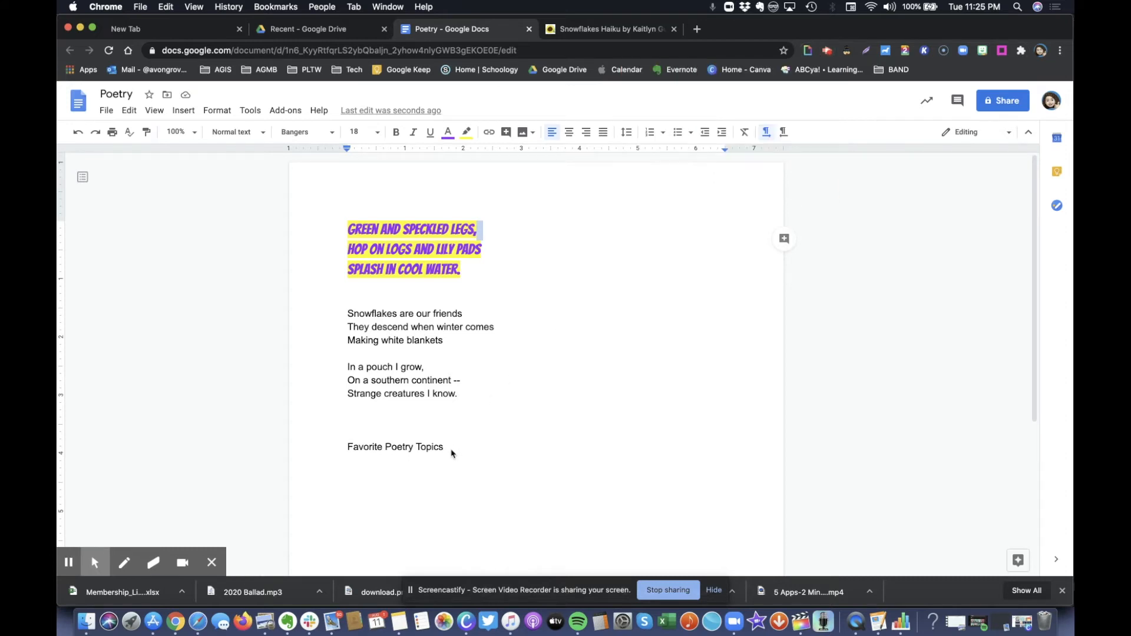
left_click(447, 448)
Add a bulleted list with Nature, Friends and Cities under Favorite Poetry Topics
key("Return")
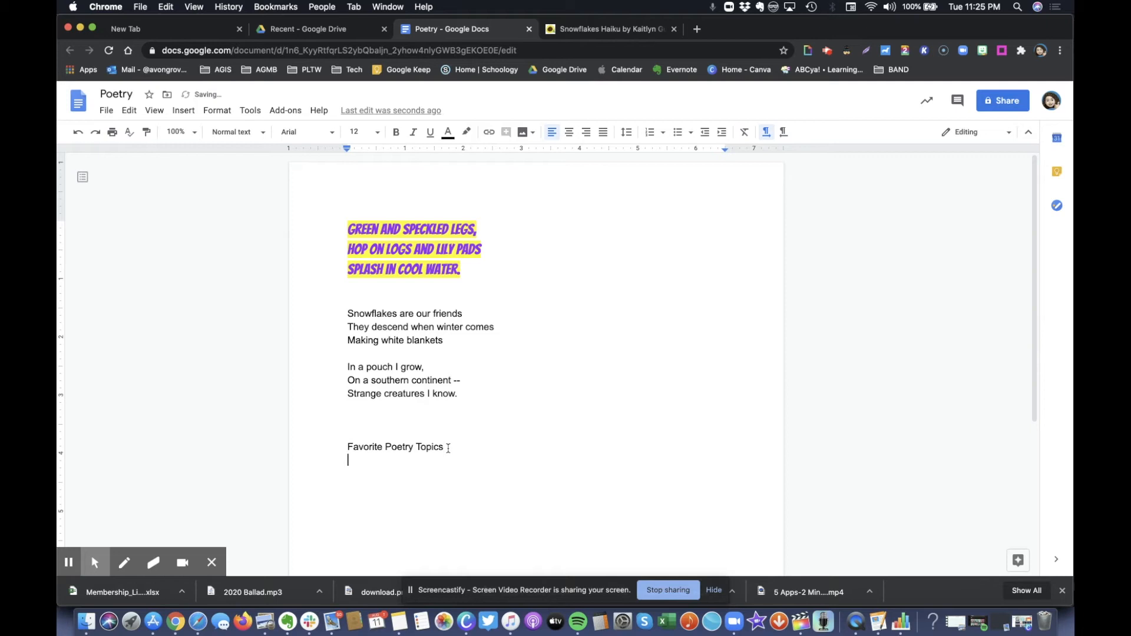
left_click(682, 135)
type("Nature")
key("Return")
type("Friends")
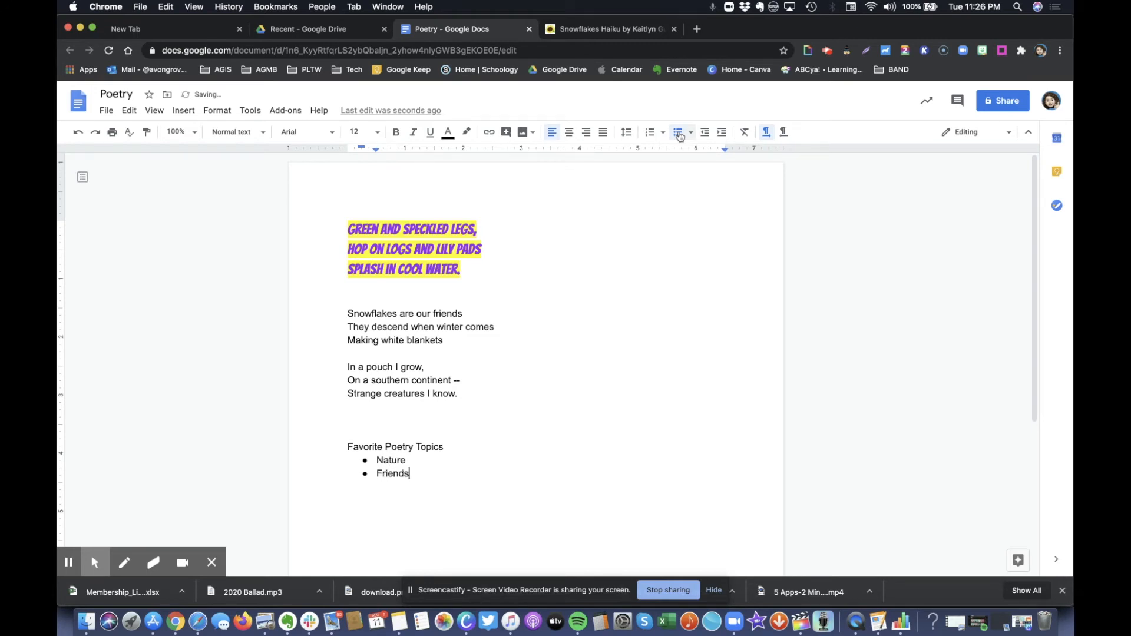
key("Return")
type("Cities")
key("Return")
Leave an empty fourth bullet below Cities and select the list items
left_click(678, 133)
left_click(412, 482)
left_click(413, 462)
left_click(404, 486)
key("Return")
left_click(377, 460)
left_click_drag(377, 460, 412, 497)
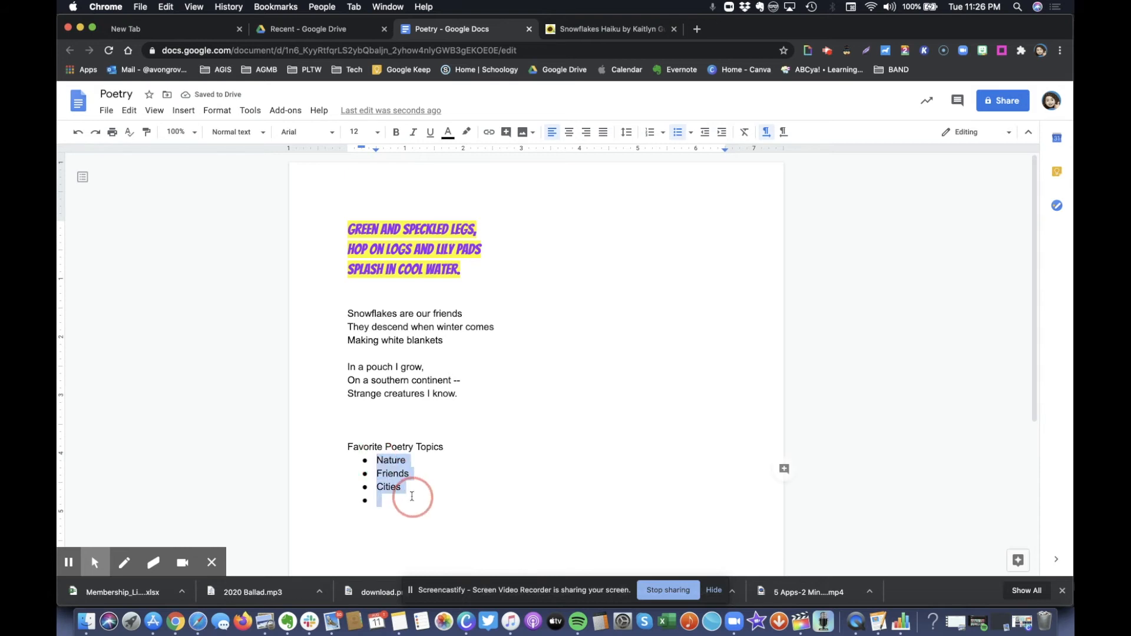
Switch the topic list bullets to diamonds, then to arrows
left_click(690, 134)
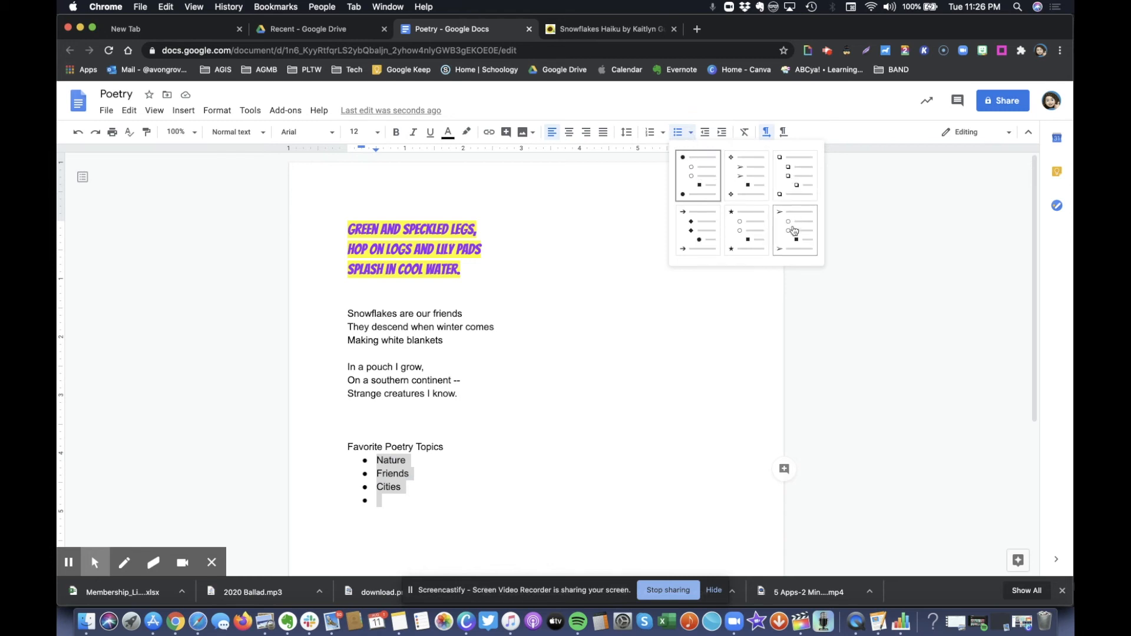
left_click(748, 177)
left_click(691, 133)
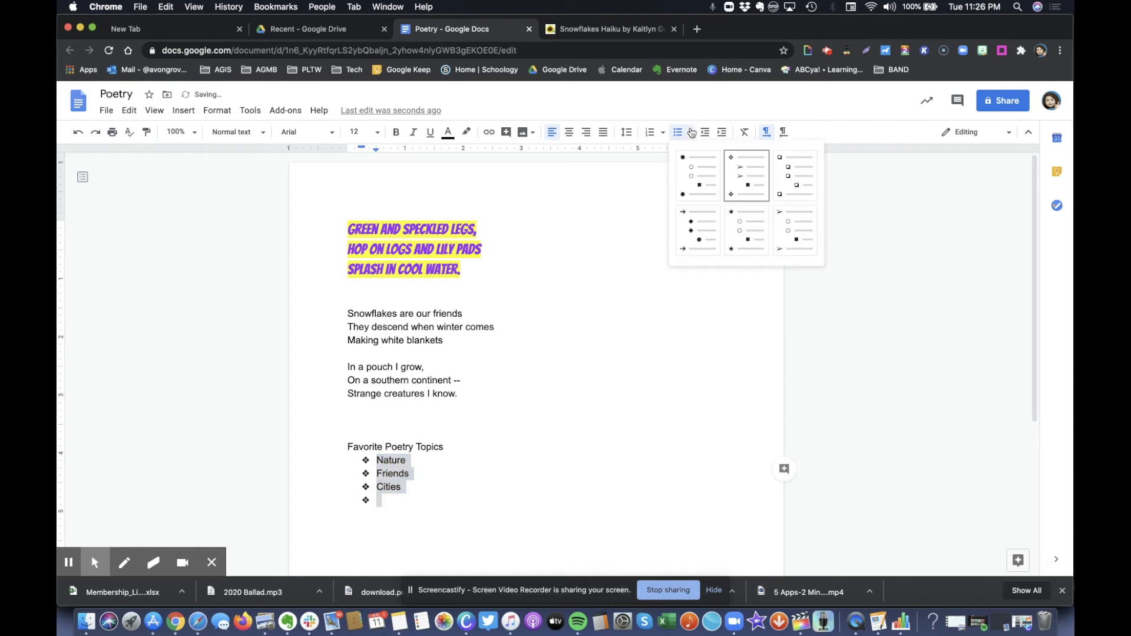
left_click(785, 230)
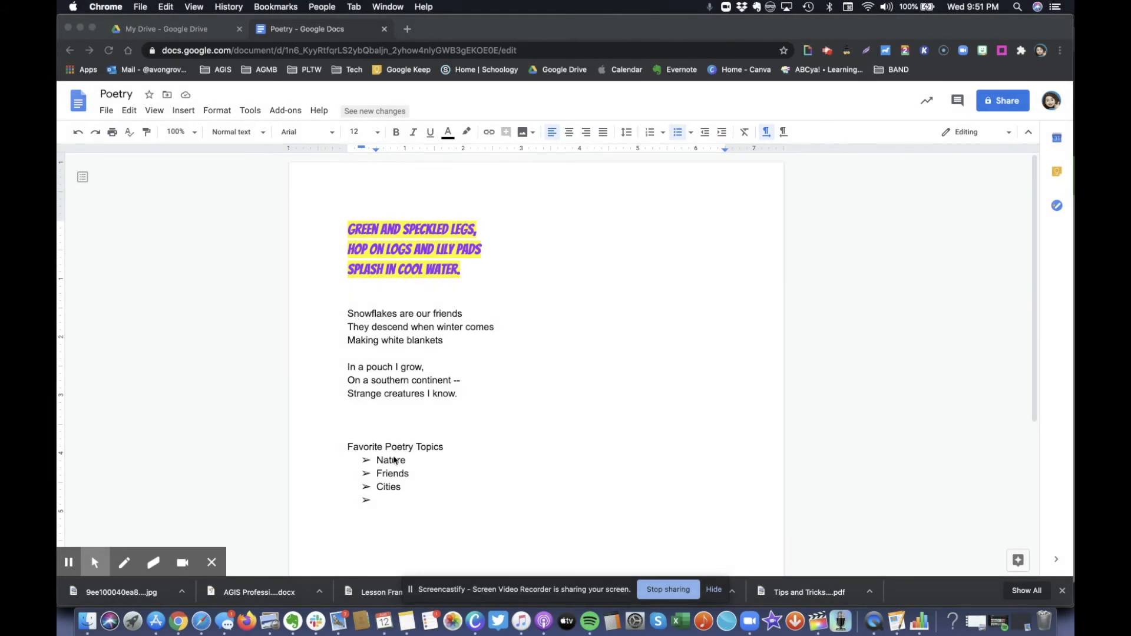
left_click_drag(378, 463, 417, 493)
left_click(692, 133)
left_click(692, 133)
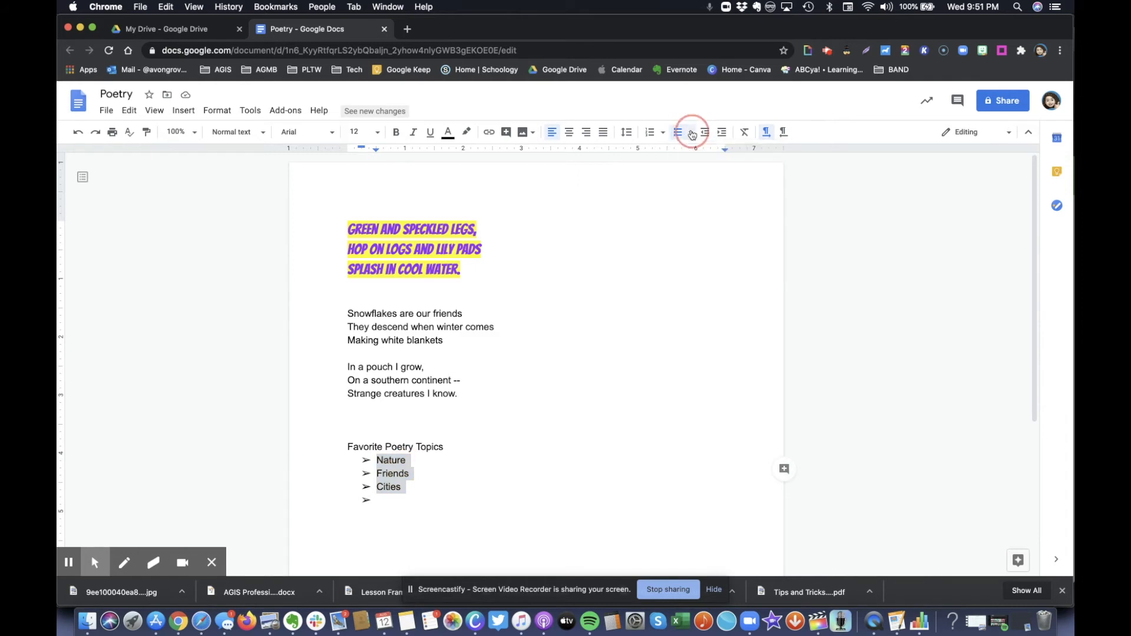
Replace the list bullets with the blue heart emoji from Special characters
left_click(222, 113)
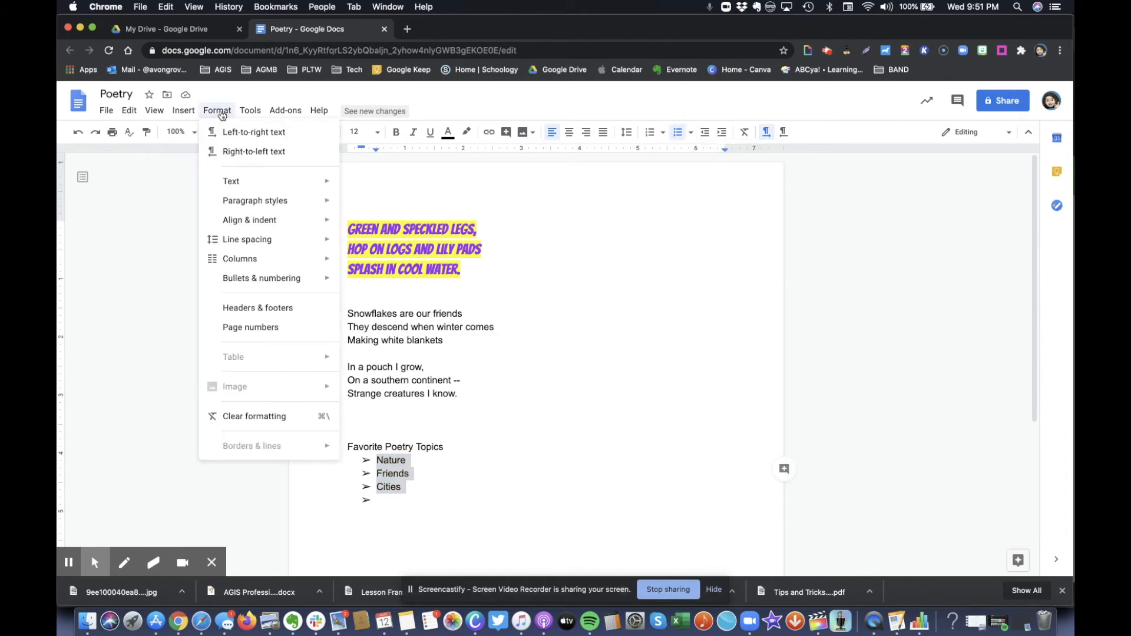
mouse_move(263, 280)
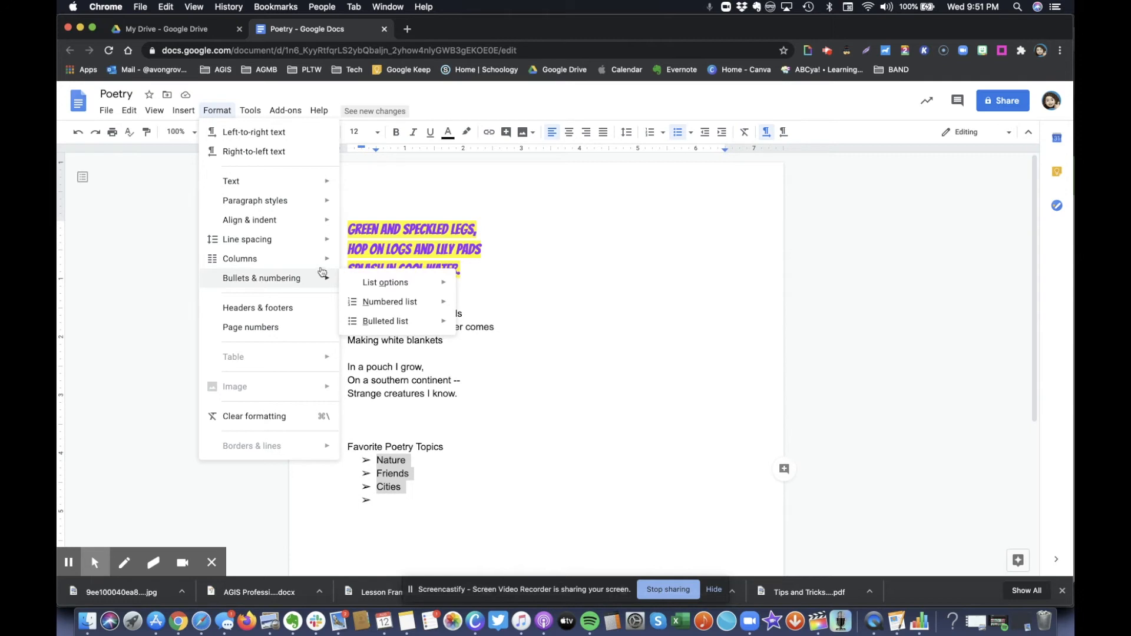
mouse_move(371, 282)
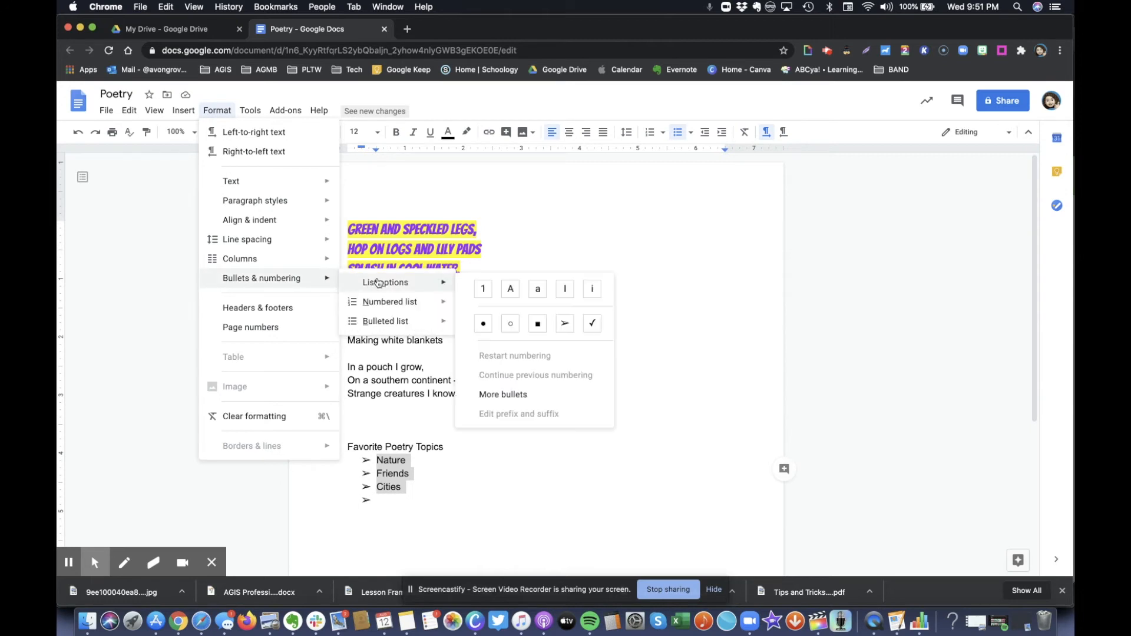
left_click(511, 395)
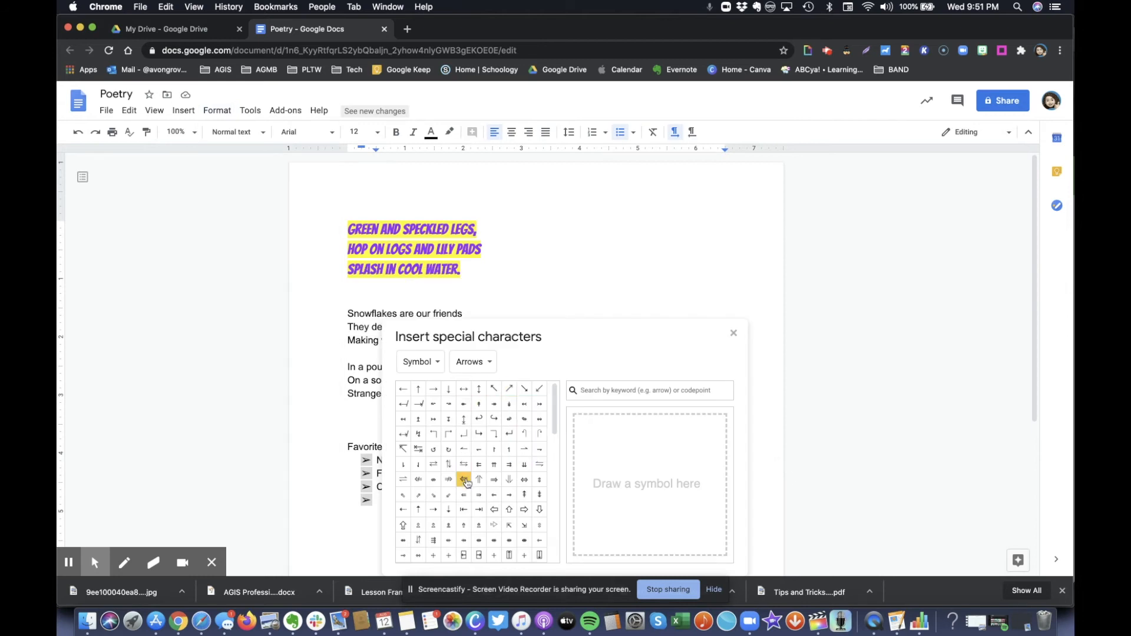
scroll(464, 481, "down", 3)
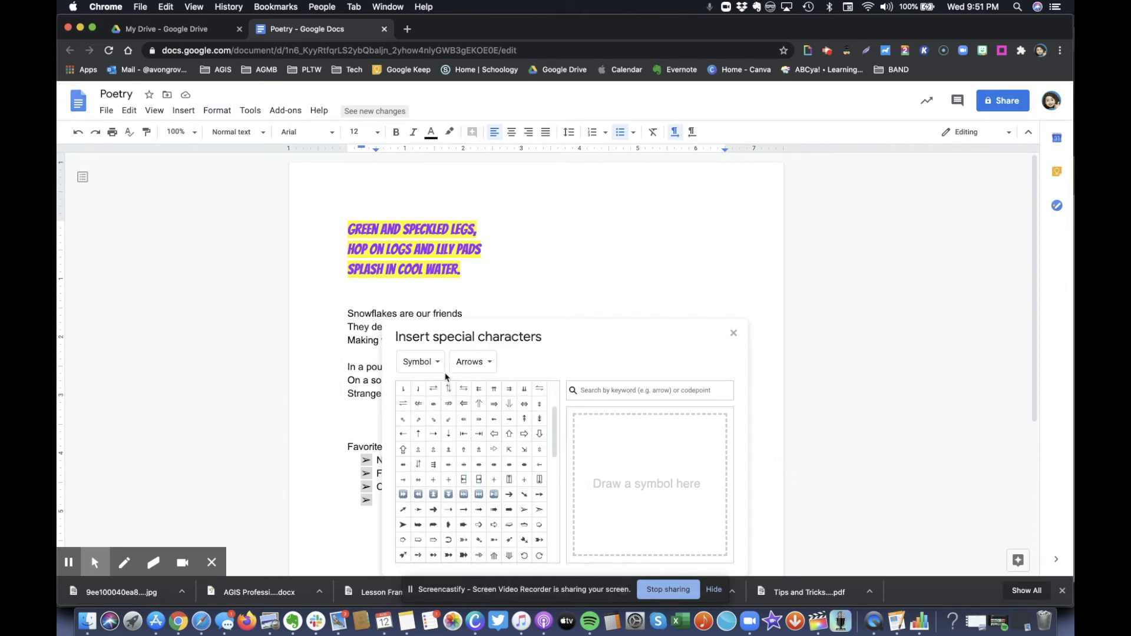
left_click(429, 361)
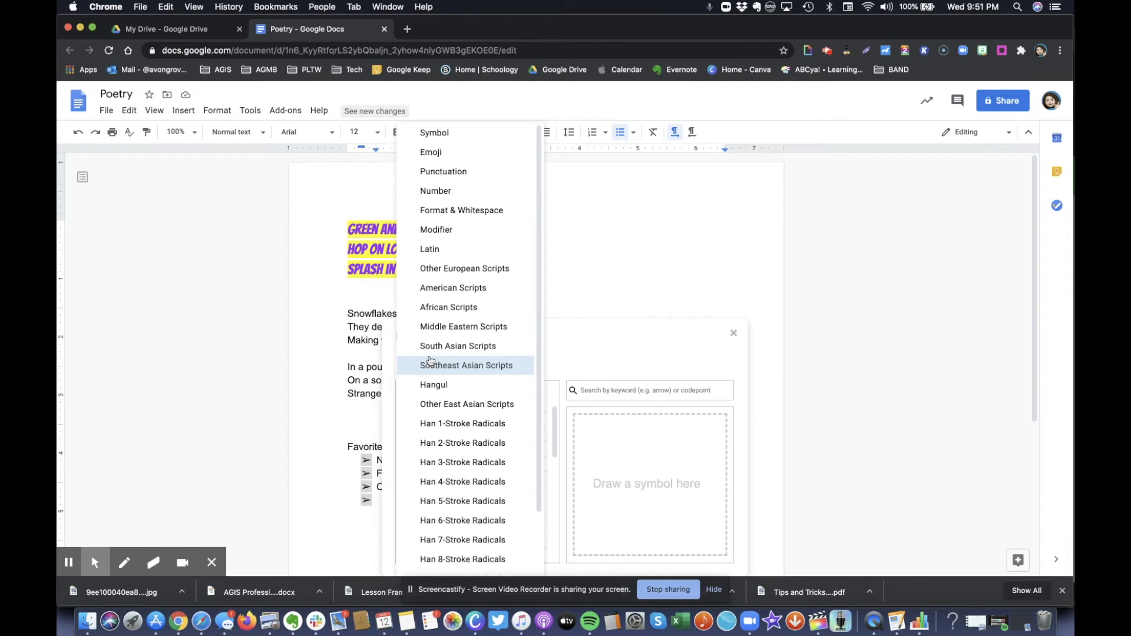
left_click(431, 151)
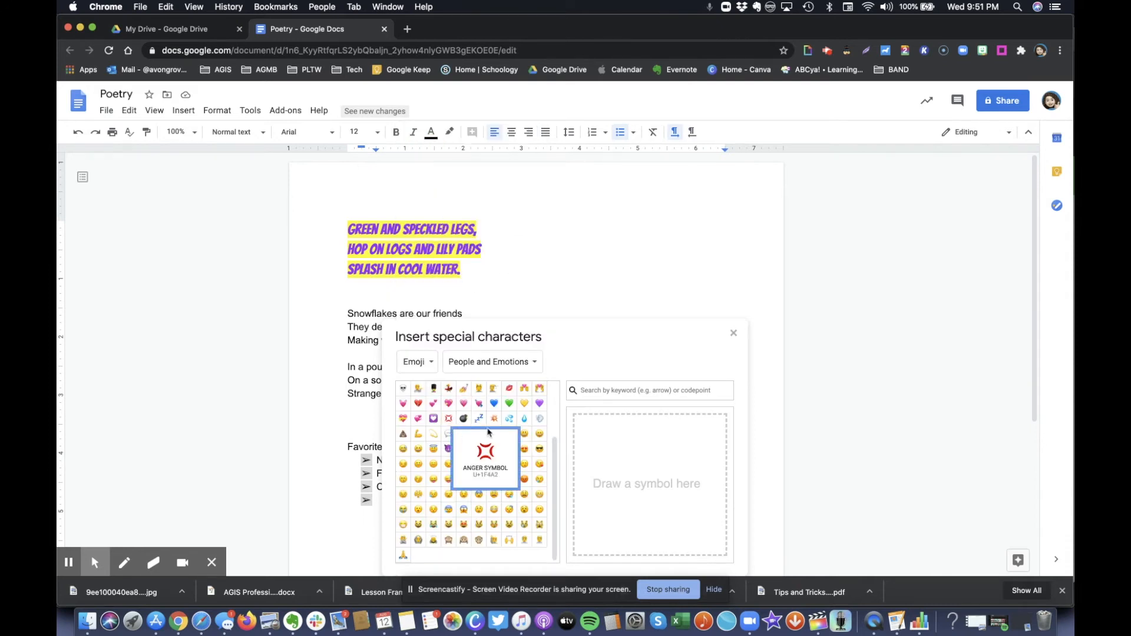
left_click(493, 403)
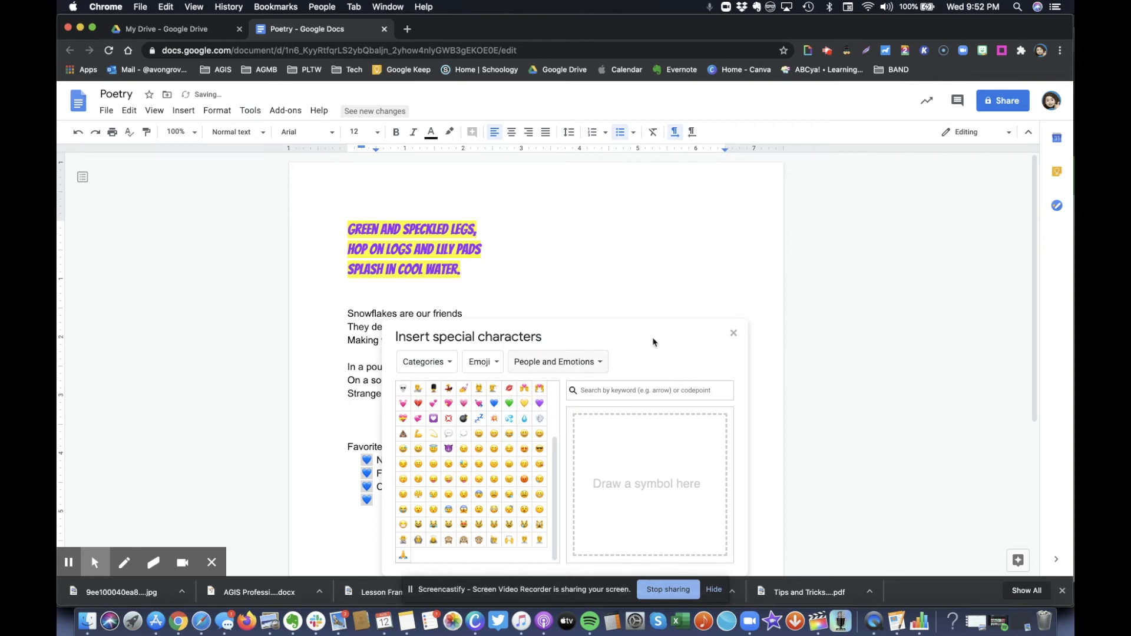
left_click(733, 333)
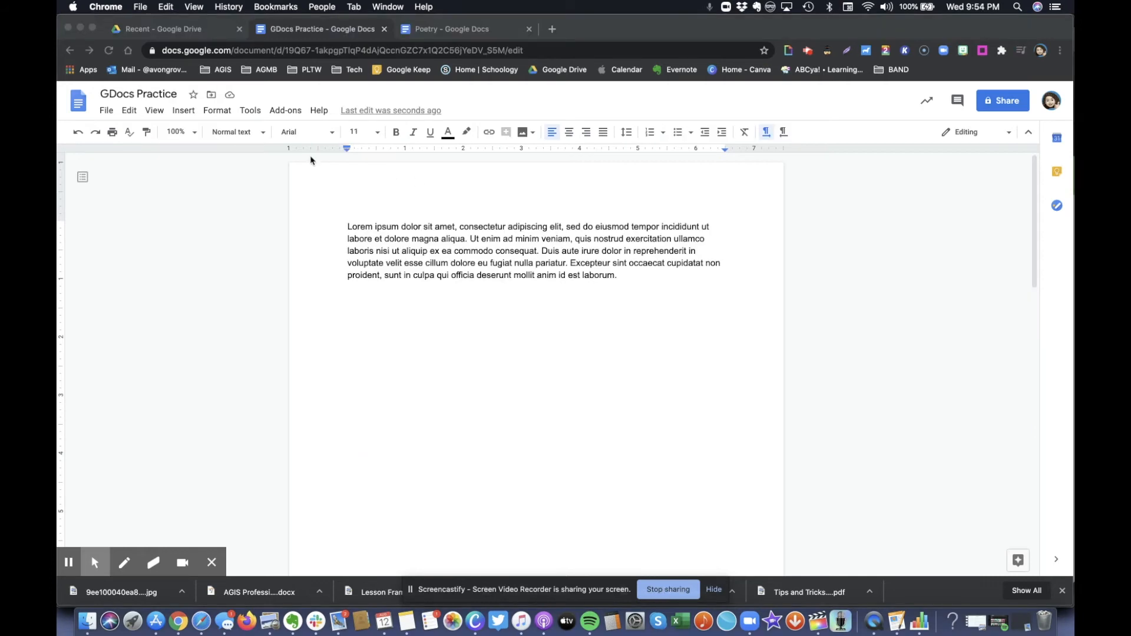
Check the GDocs Practice word count, showing 267 words over 2 pages
left_click(250, 112)
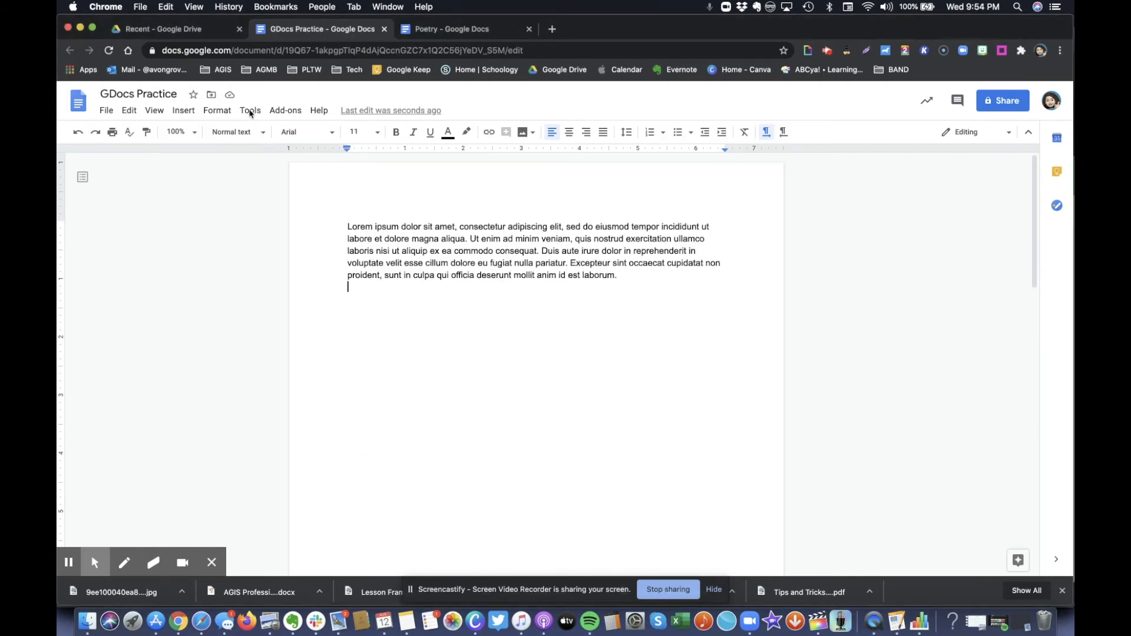
left_click(250, 113)
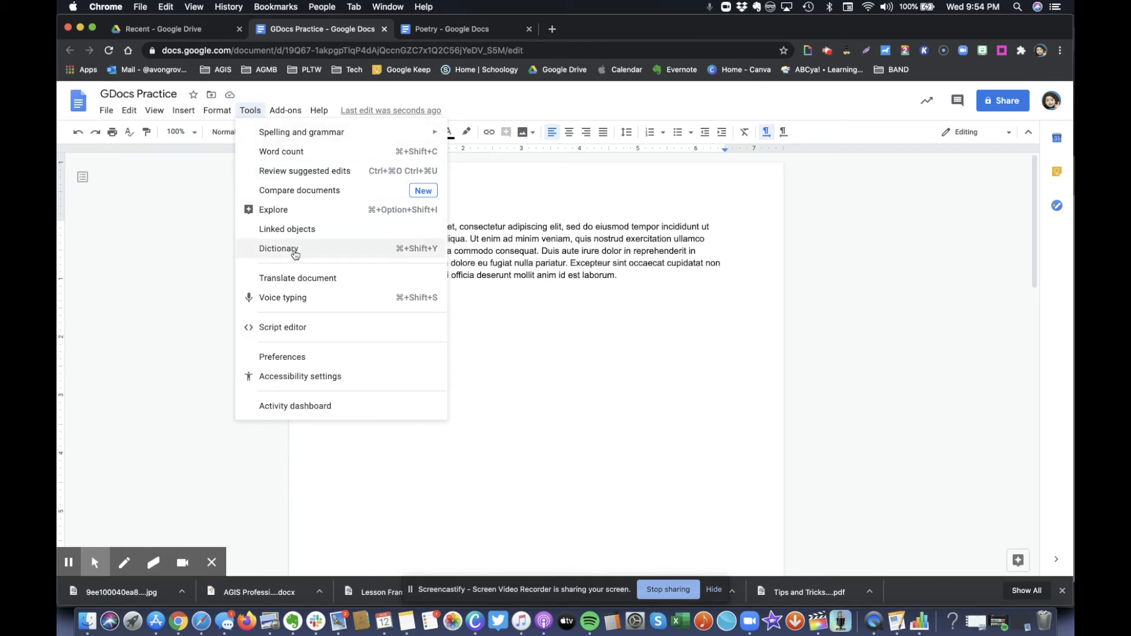
left_click(287, 154)
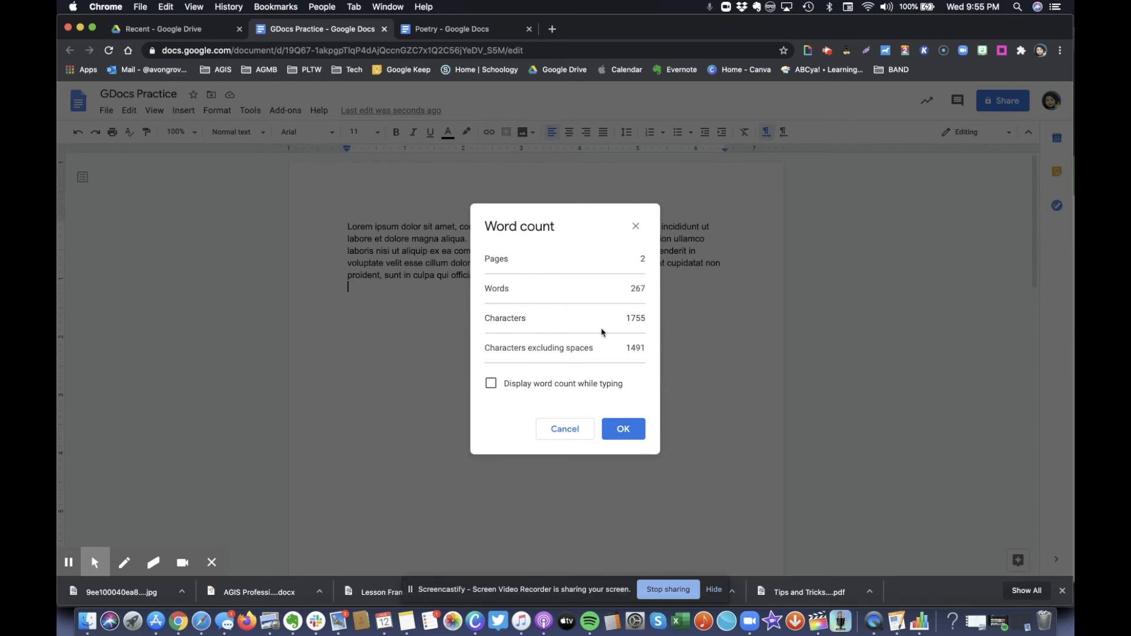
left_click(635, 227)
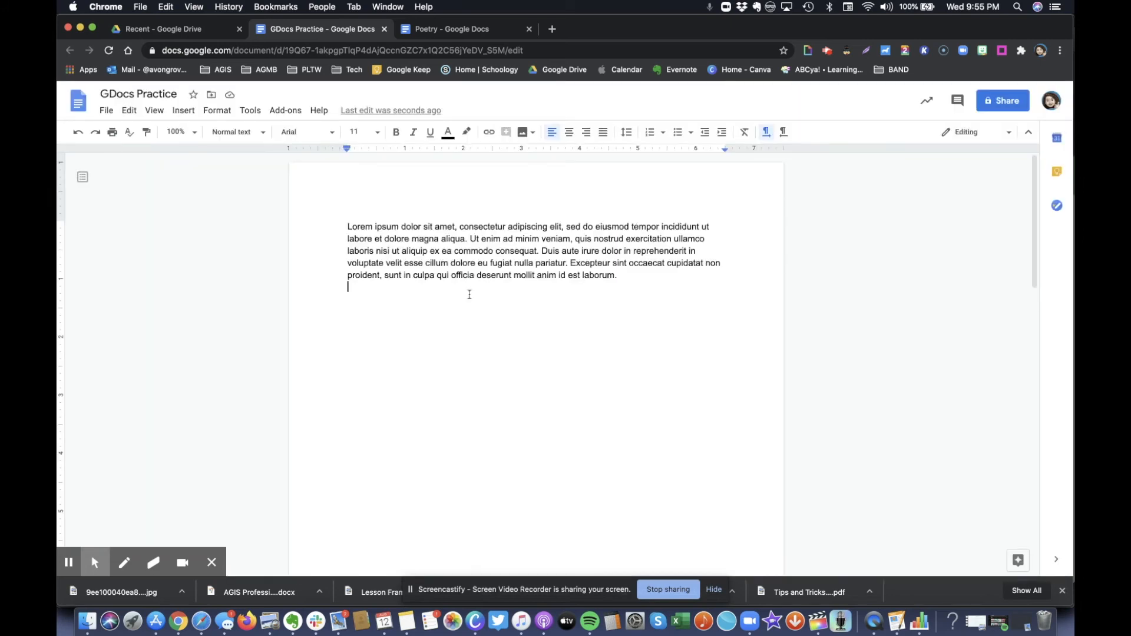
left_click(249, 112)
mouse_move(269, 138)
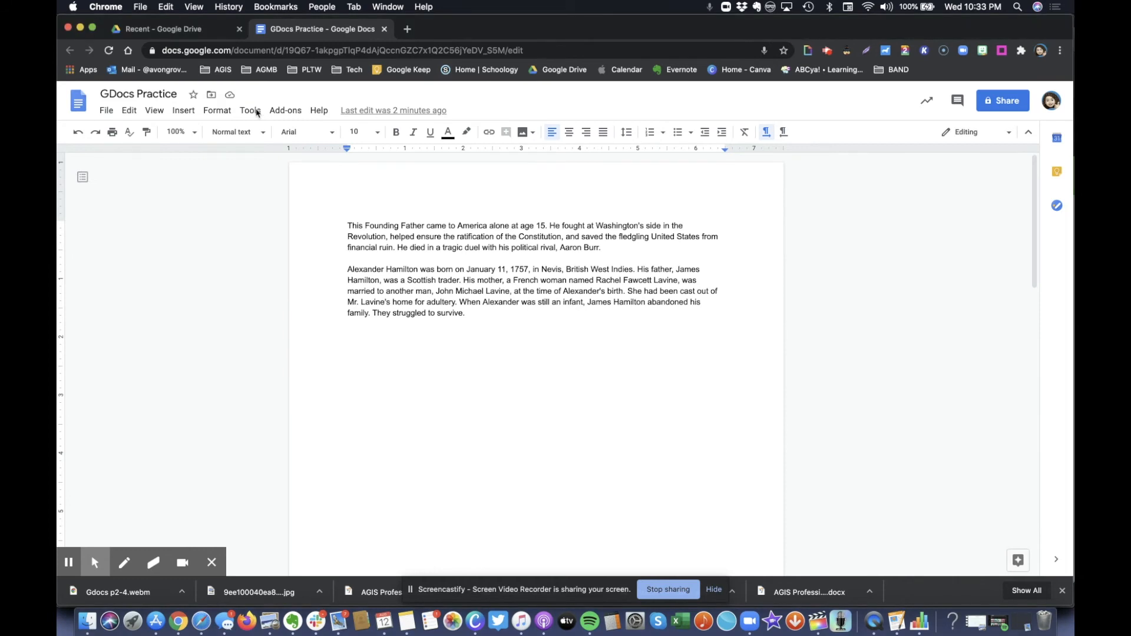
left_click(250, 111)
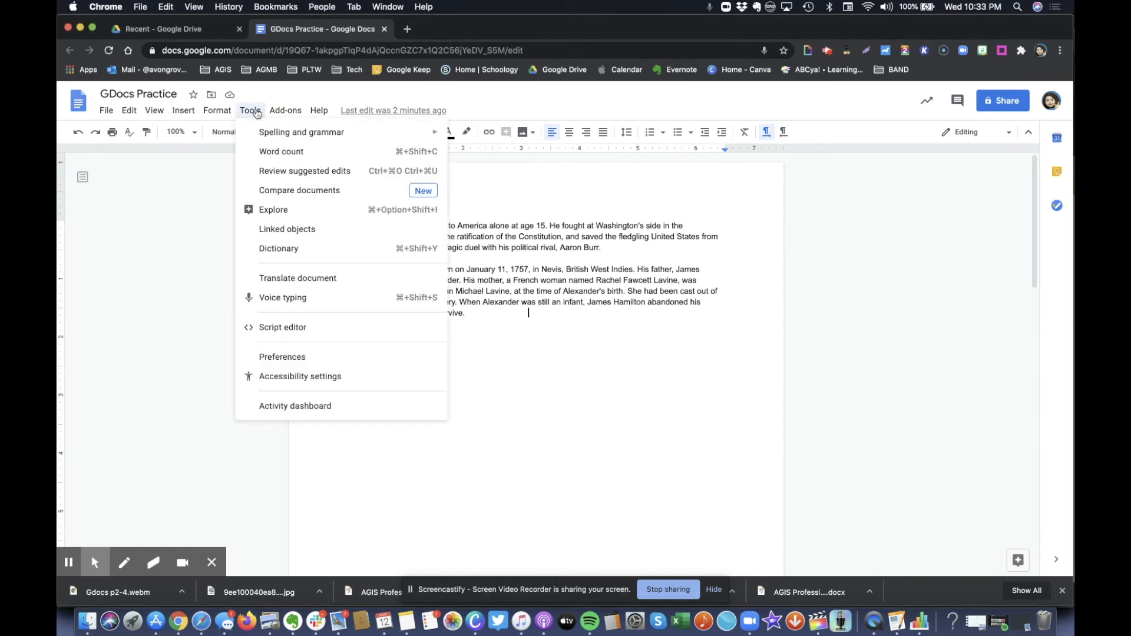
left_click(278, 212)
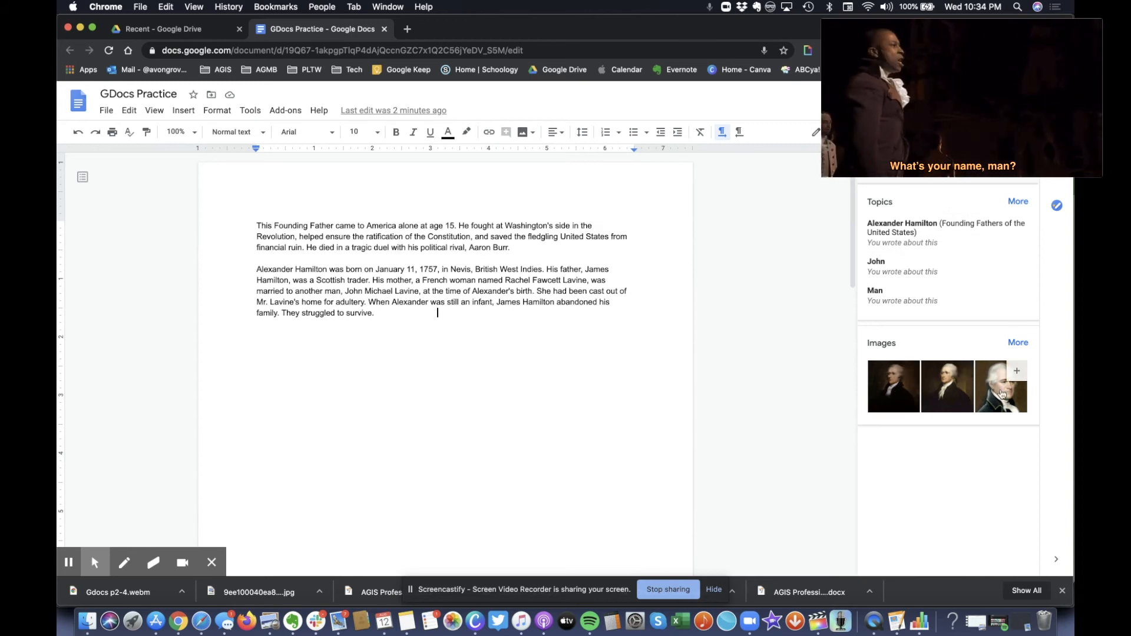
mouse_move(1013, 396)
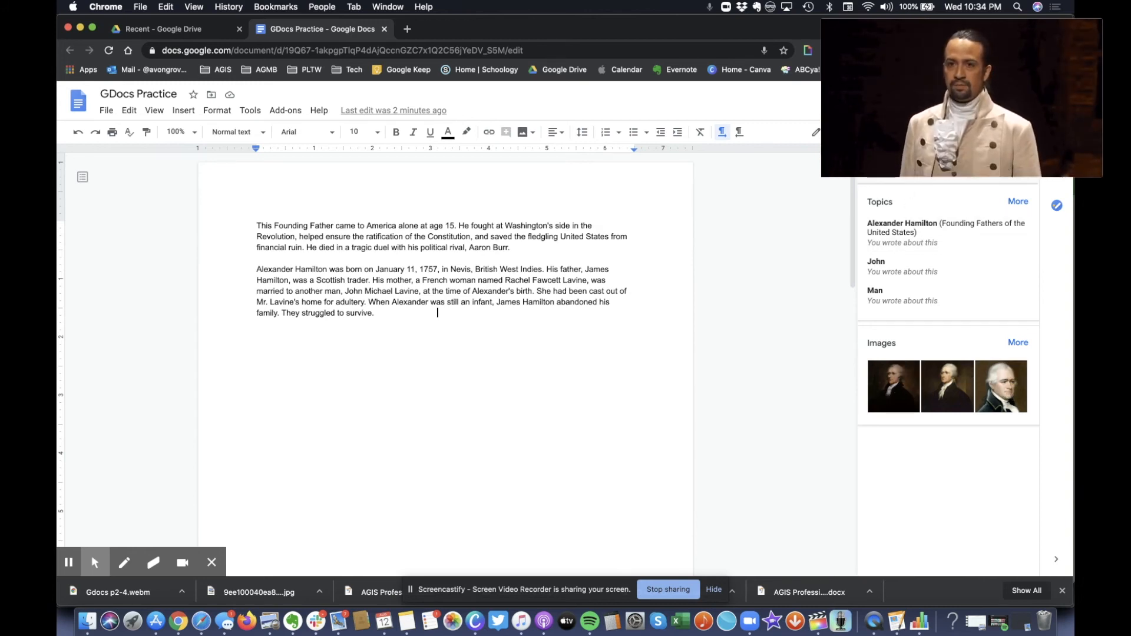
left_click(910, 169)
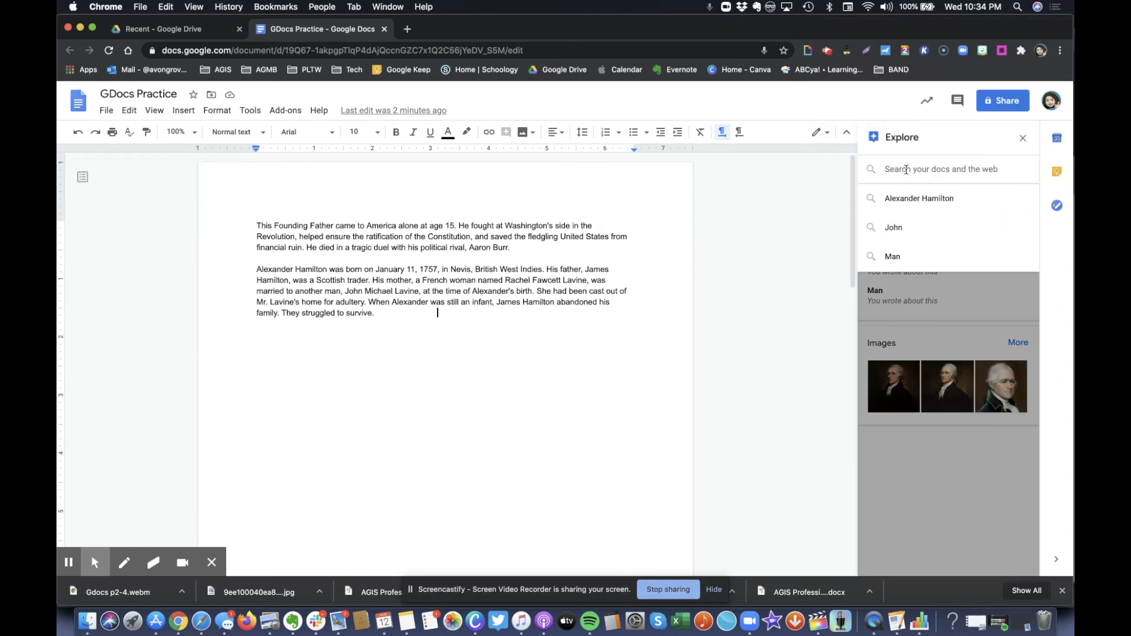
type("aaron")
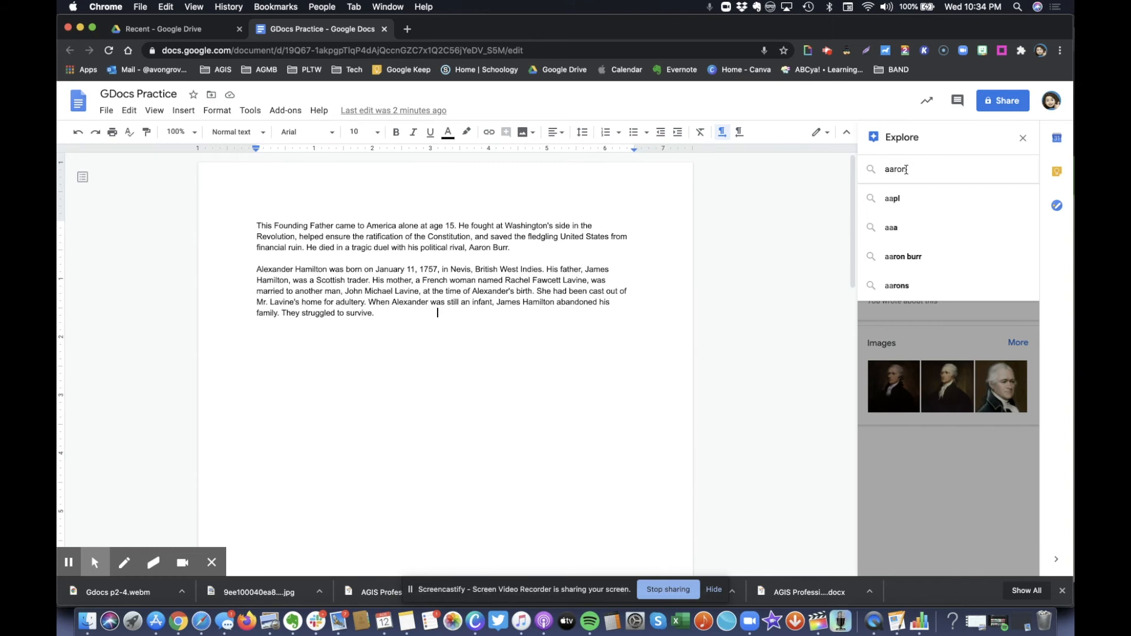
type(" burr")
key("Return")
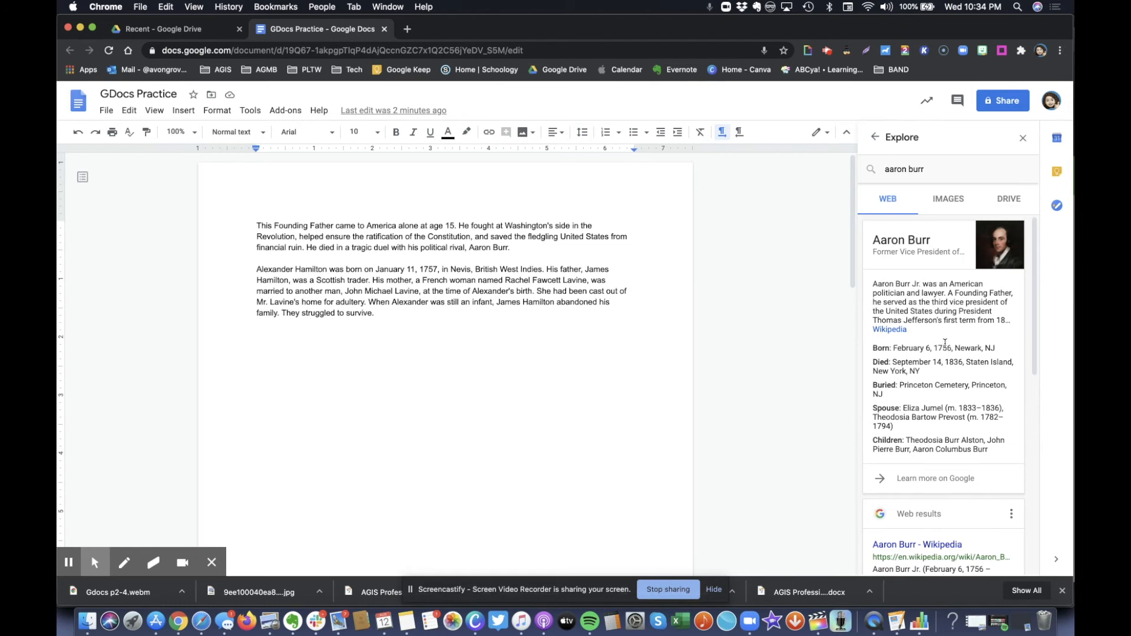
scroll(919, 302, "down", 3)
scroll(919, 302, "up", 3)
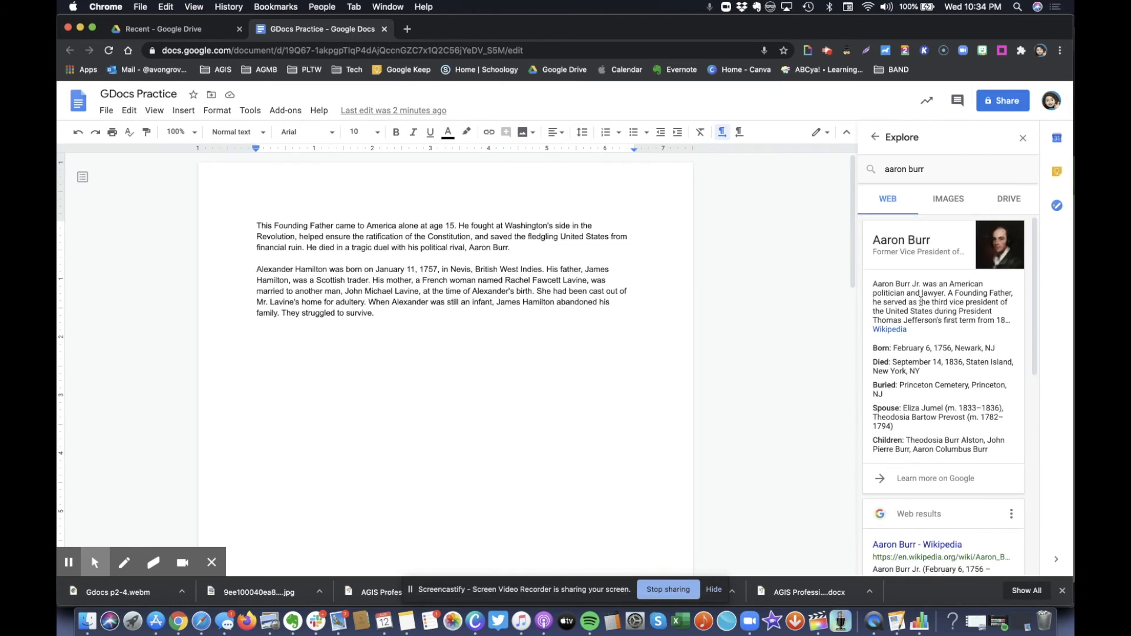
left_click(948, 200)
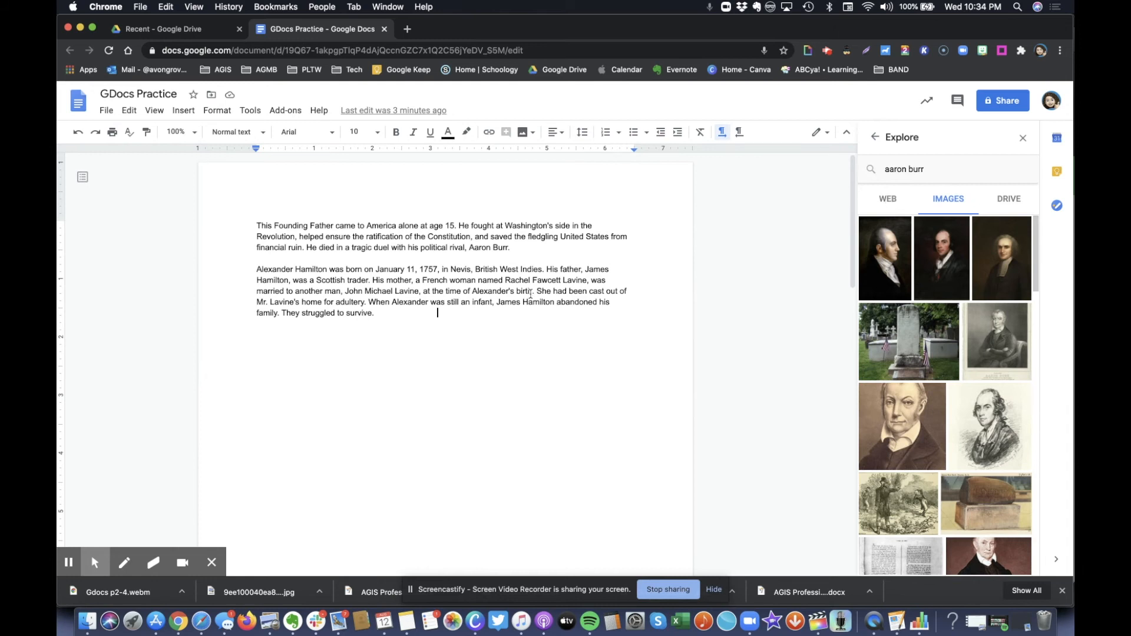
left_click(1005, 200)
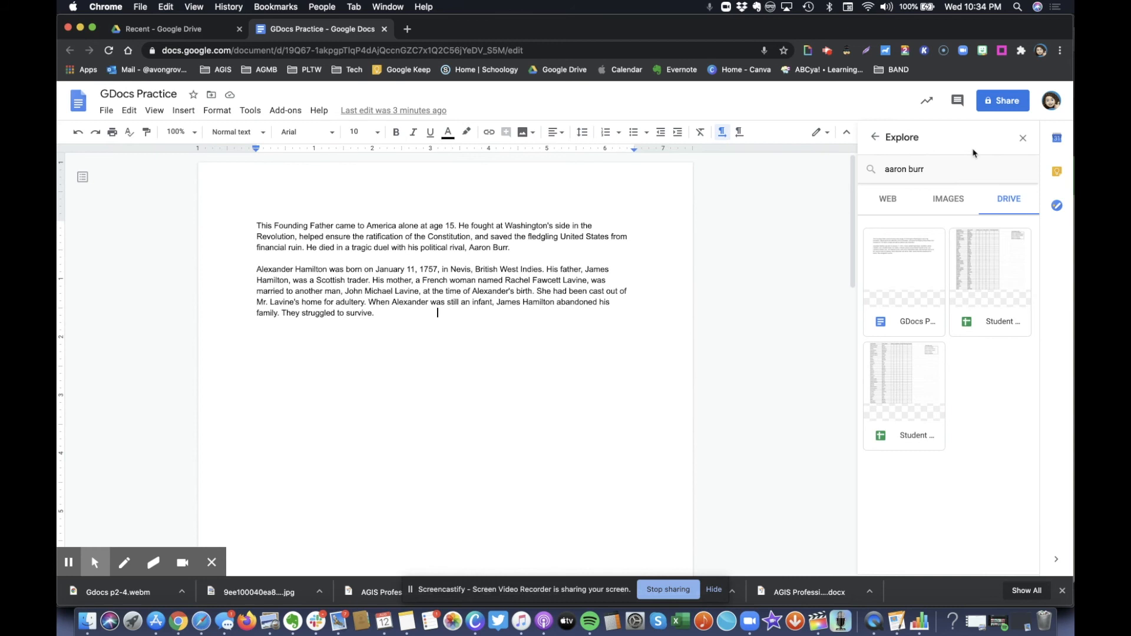
left_click(1023, 138)
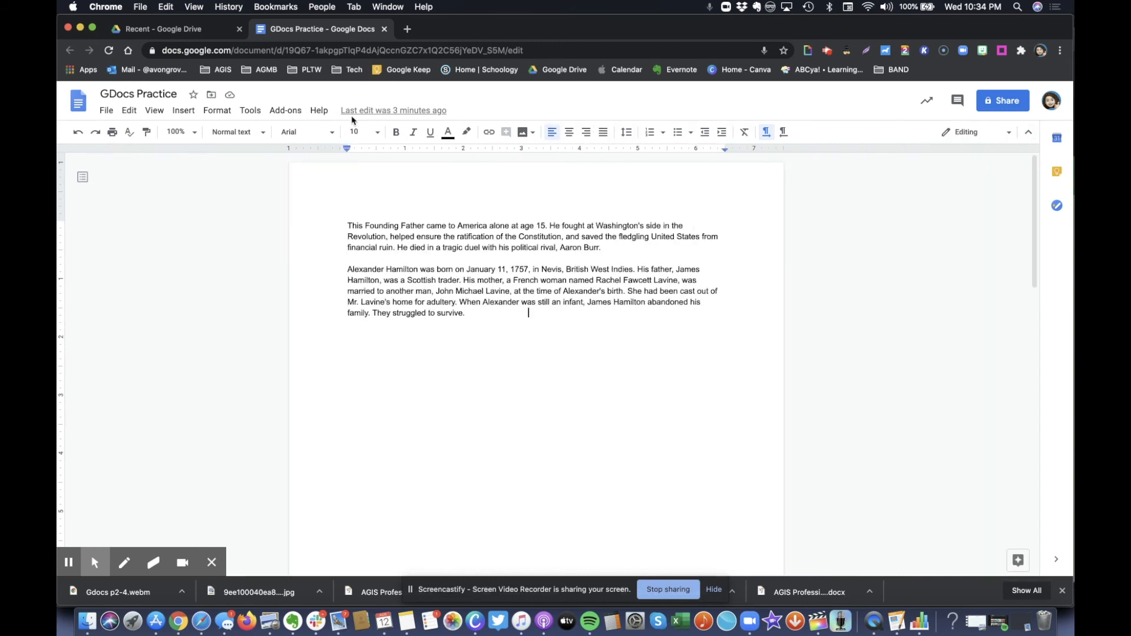
left_click(252, 111)
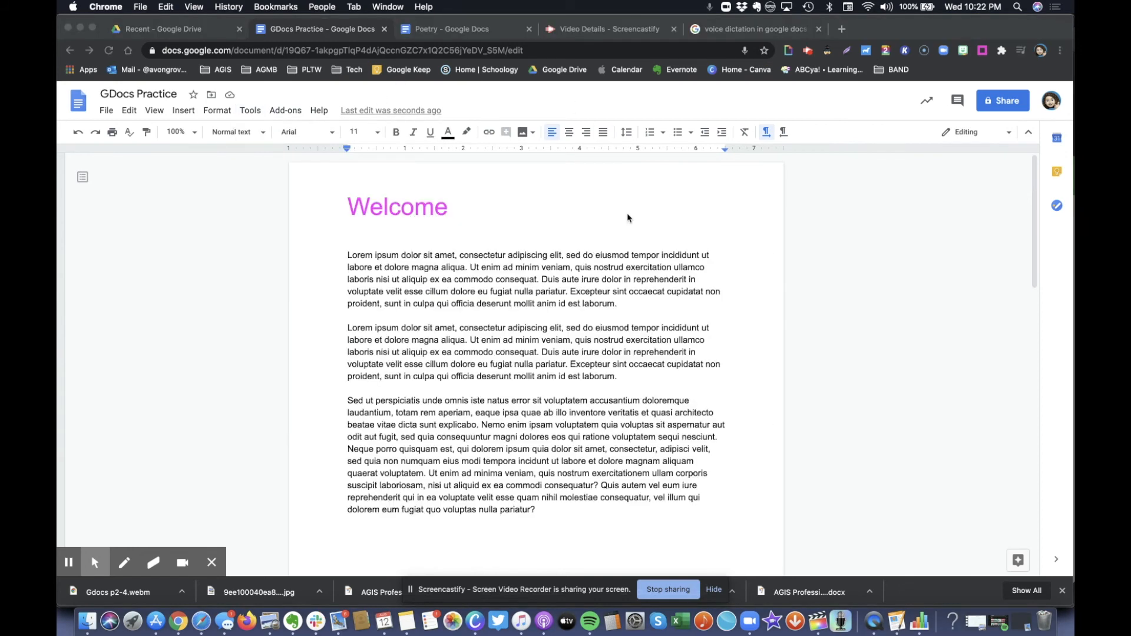
Insert a blank line below the Welcome title, above the first Lorem paragraph
left_click(356, 243)
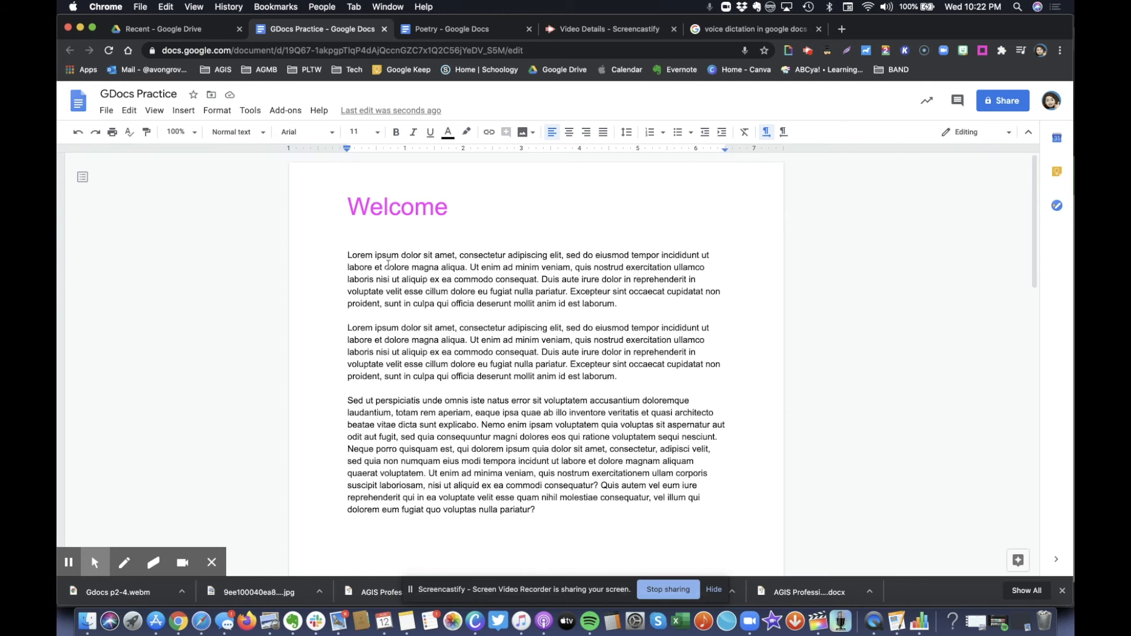
left_click(361, 238)
left_click(351, 239)
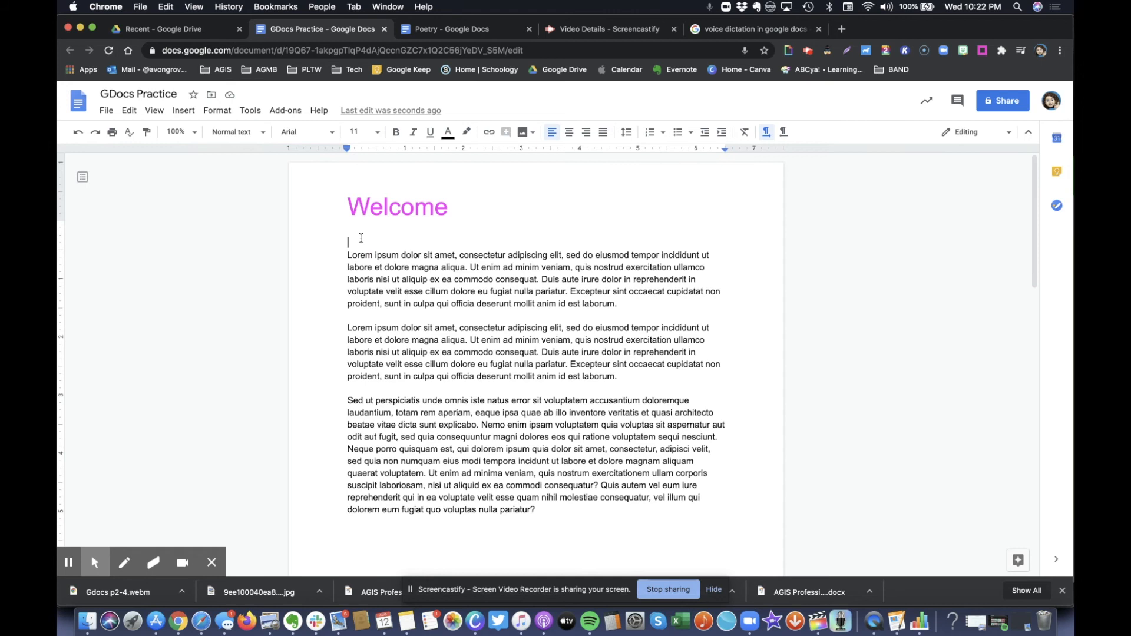
key("Return")
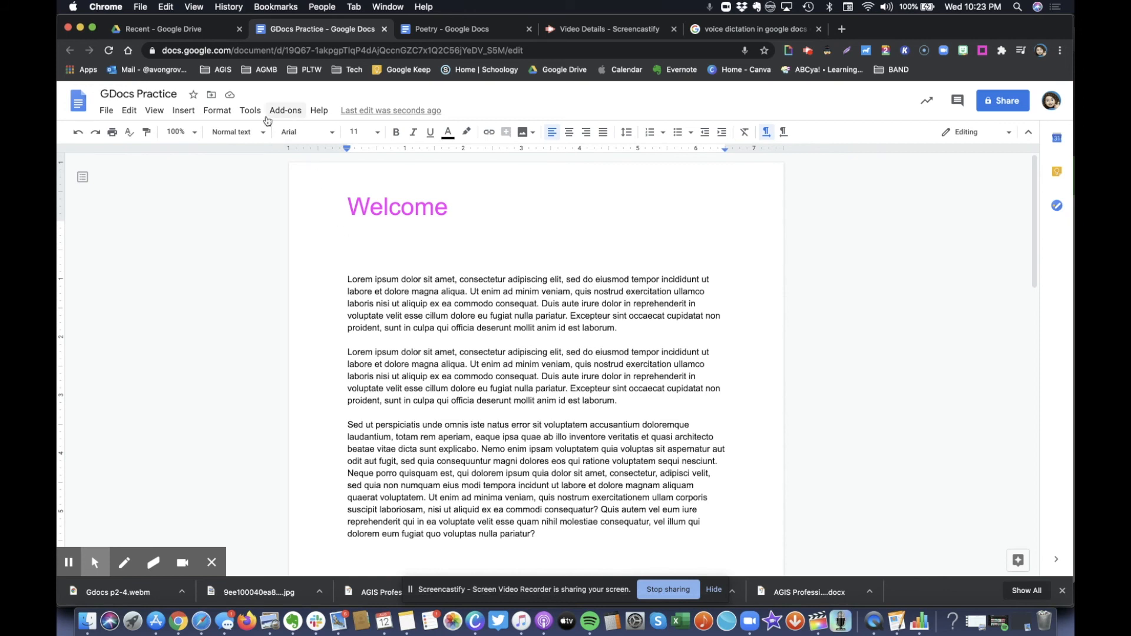
Dictate 'Once upon a time there lived a happy princess who wanted a turtle' with voice typing
left_click(250, 111)
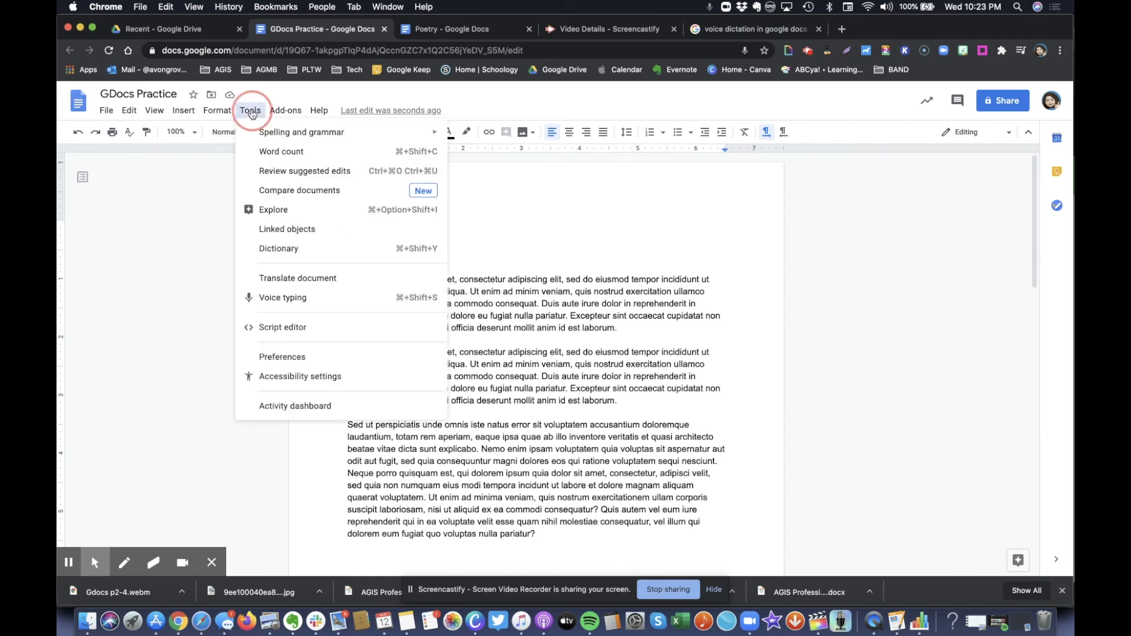
left_click(301, 299)
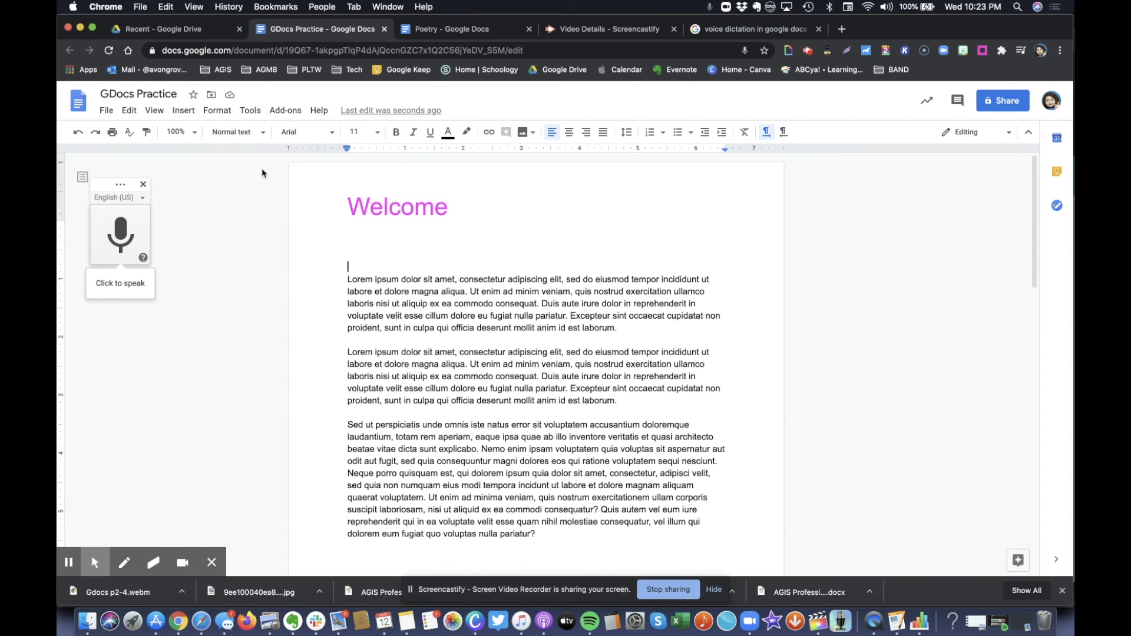
left_click(120, 230)
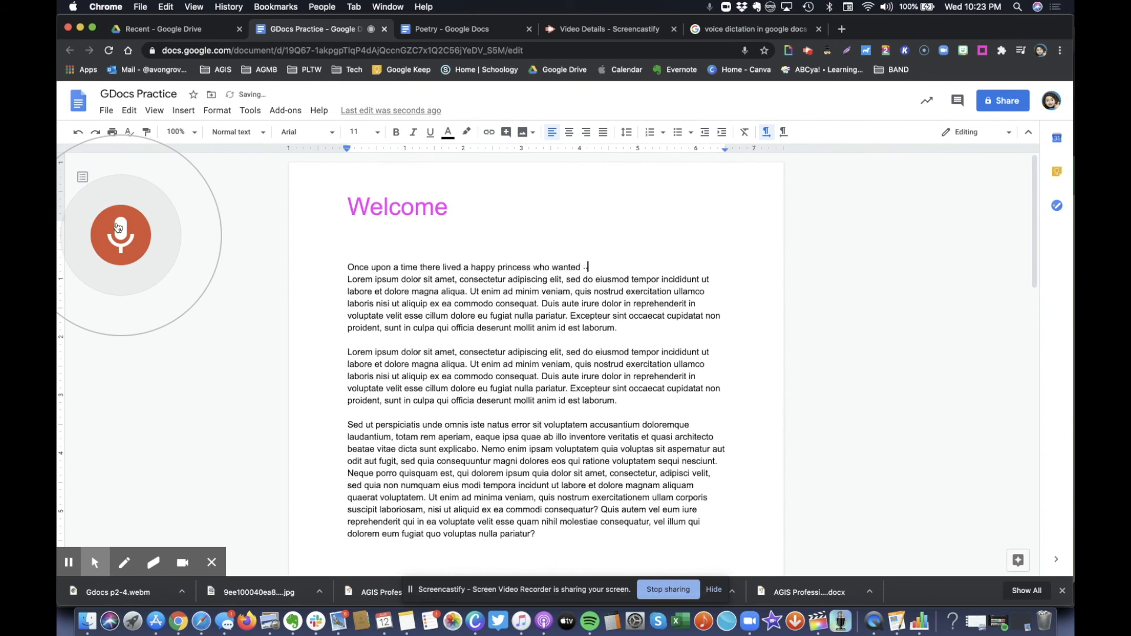
left_click(118, 228)
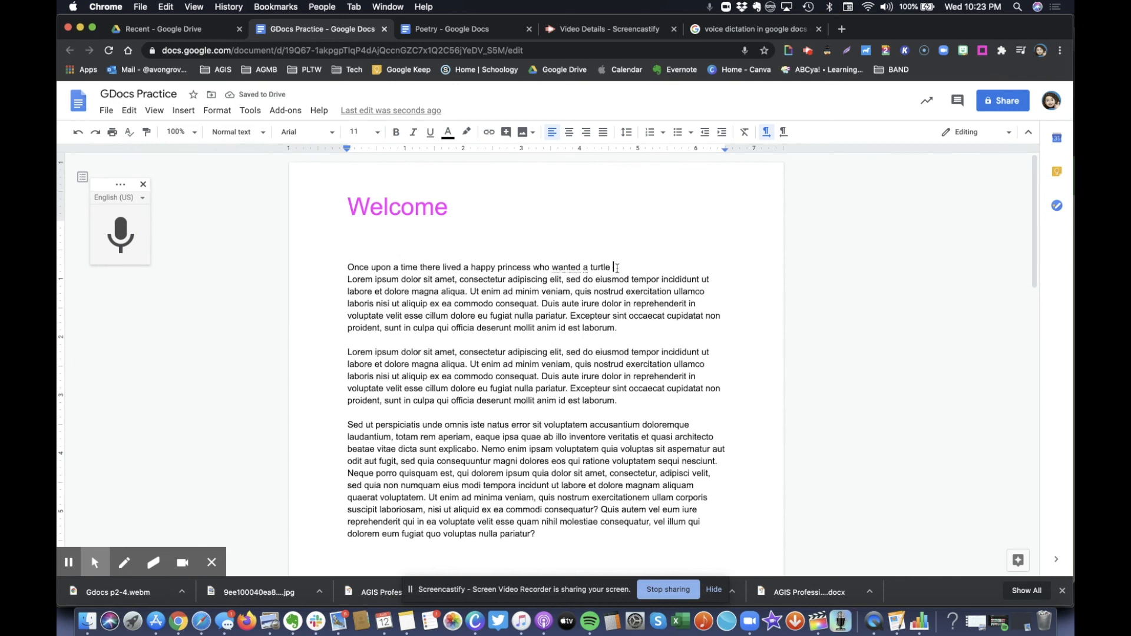
End the dictated sentence with a period after 'turtle' and add a new line
key("BackSpace")
type(".")
key("Return")
key("Return")
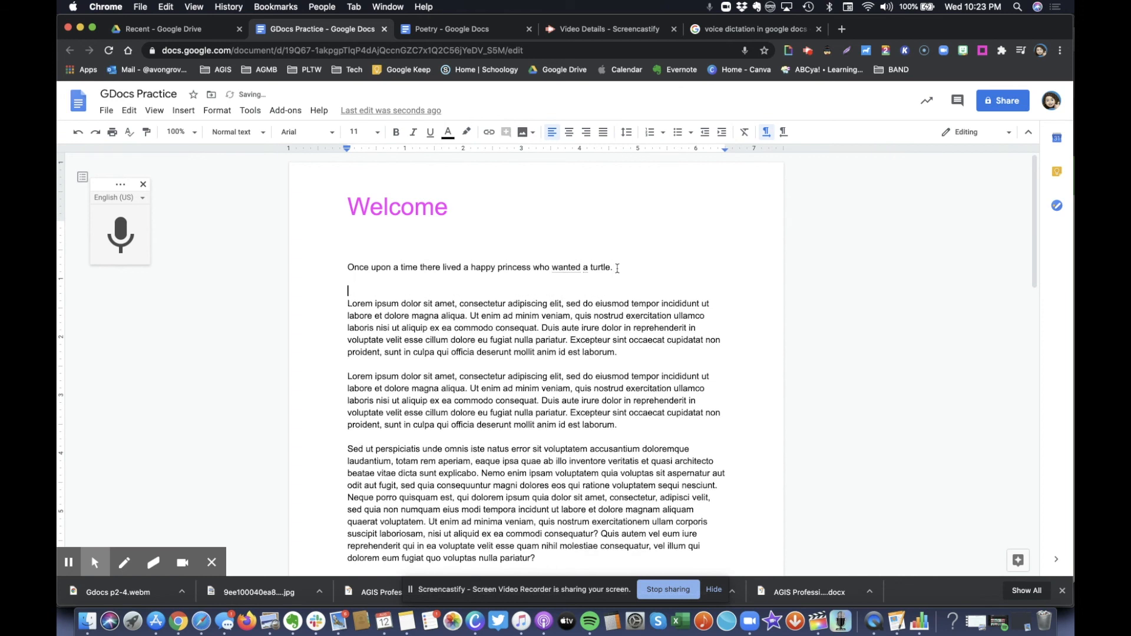
left_click(586, 269)
left_click(620, 269)
scroll(466, 339, "down", 5)
scroll(466, 339, "up", 5)
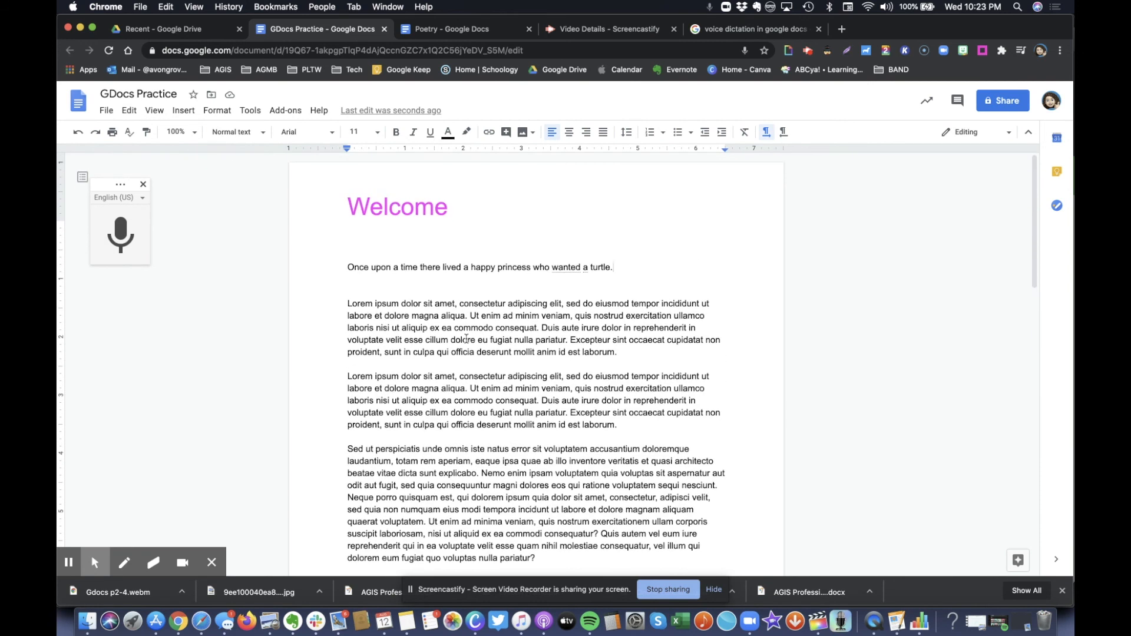